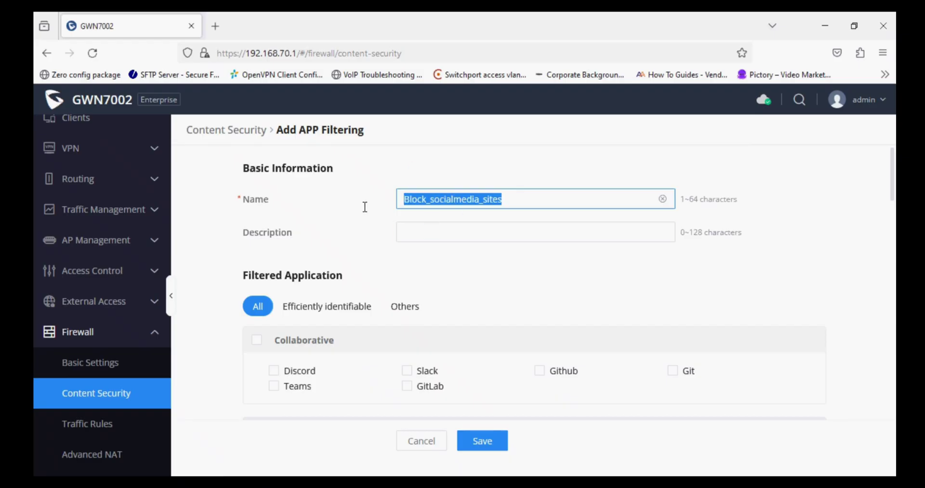
- Paste Block_socialmedia_sites into the APP filter's Description field
key("Tab")
type("Block_socialmedia_sites")
scroll(388, 291, "down", 2)
scroll(362, 267, "down", 3)
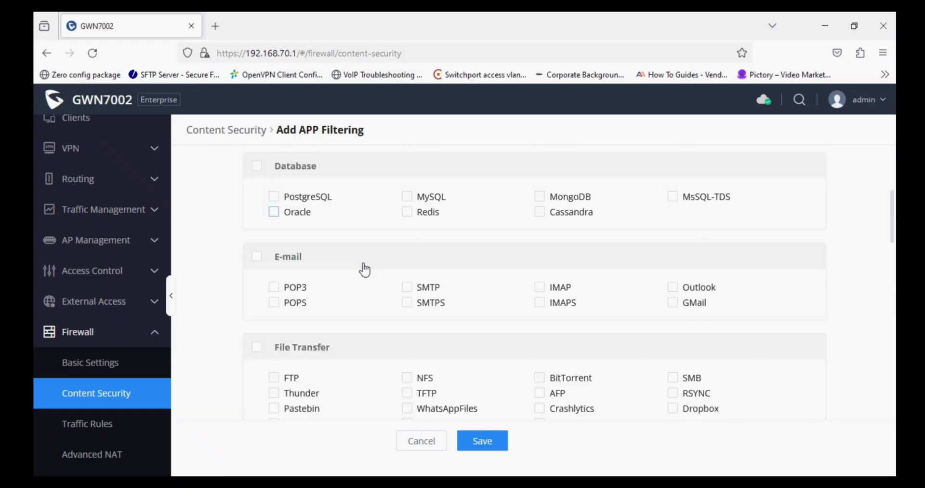
scroll(365, 269, "down", 10)
scroll(234, 348, "down", 5)
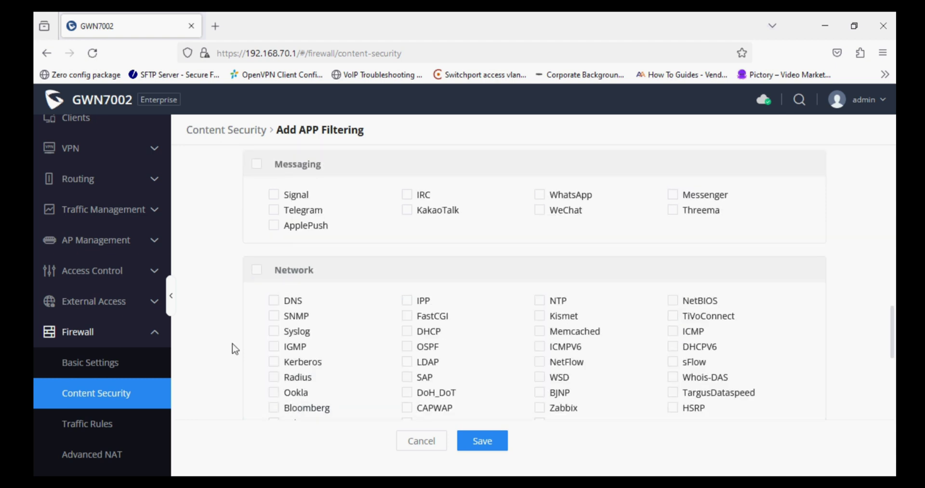
scroll(235, 348, "up", 1)
scroll(270, 303, "down", 3)
- Find Facebook with page search, tick the whole Social Network group, then search for YouTube
key("ctrl+f")
type("face")
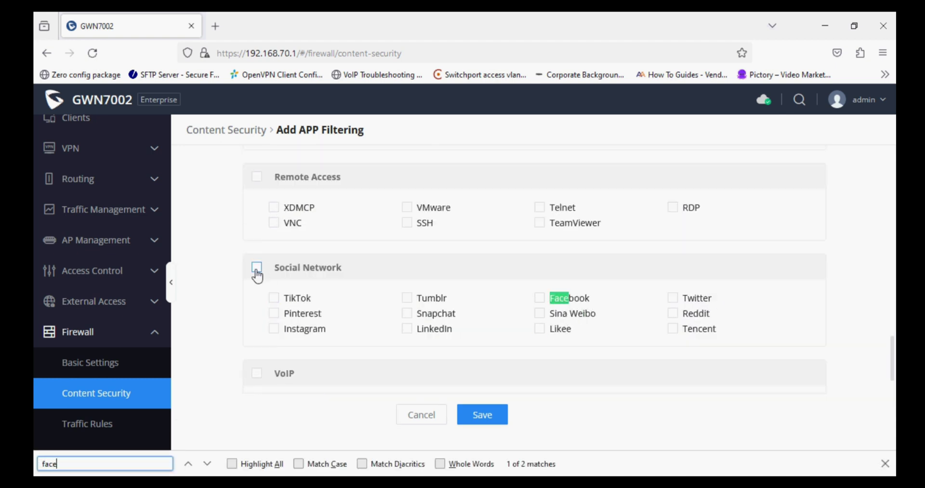
left_click(257, 269)
key("ctrl+f")
- Locate YouTube in the app list and save the social-media app filter
type("yout")
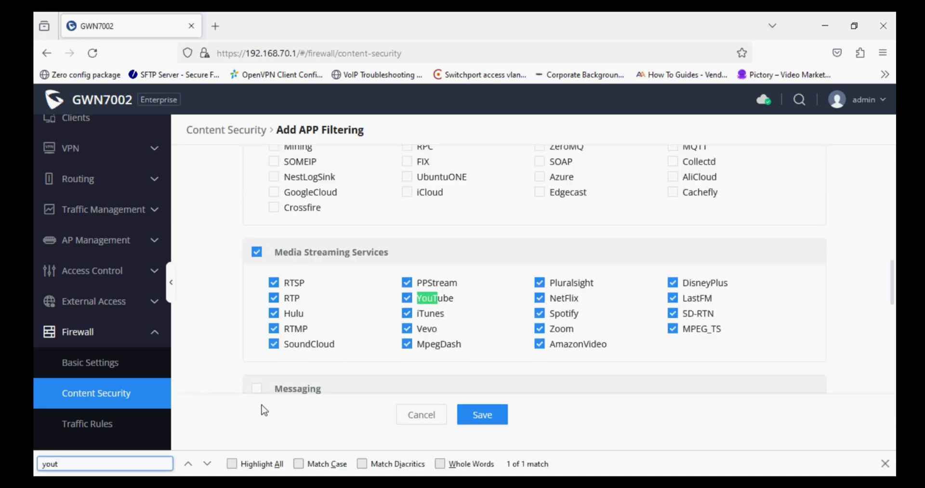
key("Escape")
left_click(483, 440)
- Load facebook.com and youtube.com in a private window to test the block
key("ctrl+shift+p")
type("fac")
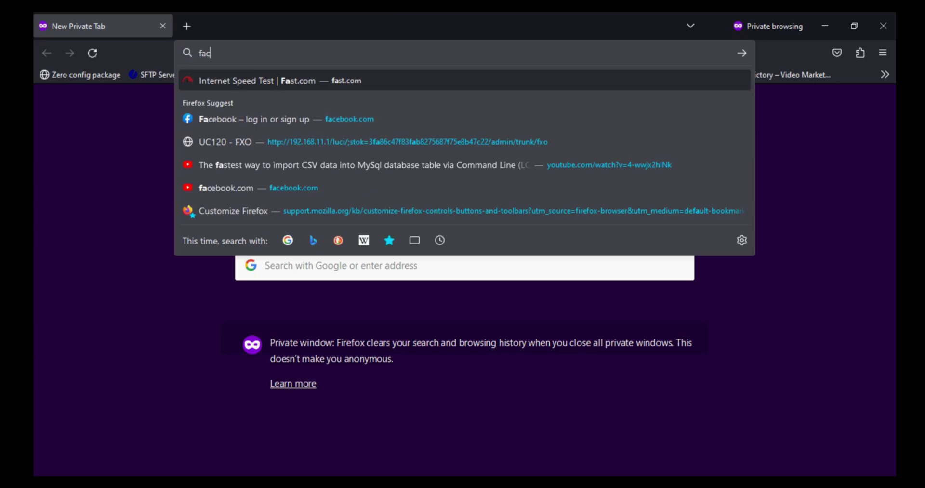
type("ebook.com")
key("Return")
key("ctrl+t")
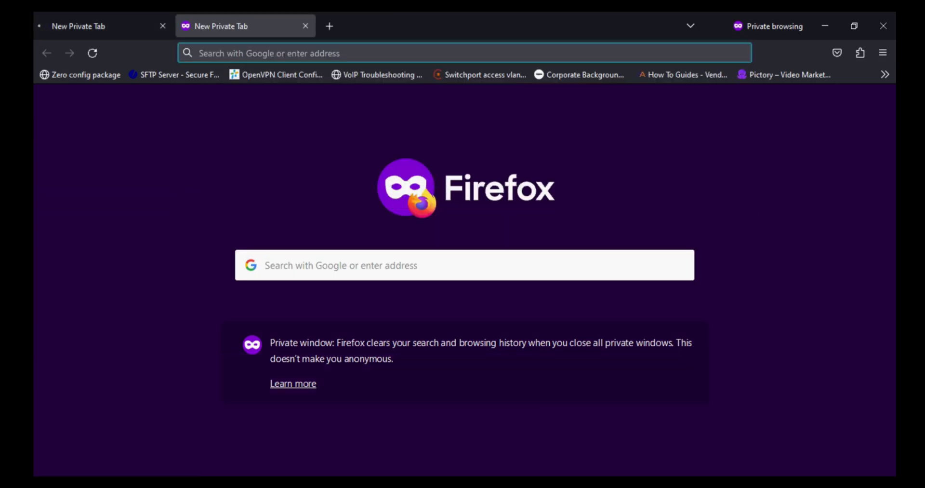
type("youtube.com")
key("Return")
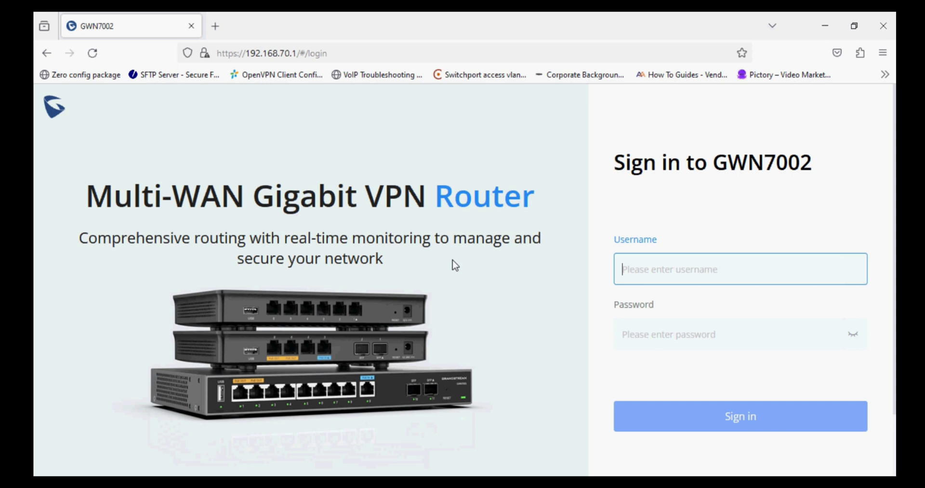
- Log in to the router as admin with its password, declining Firefox's save-login prompt
type("admin")
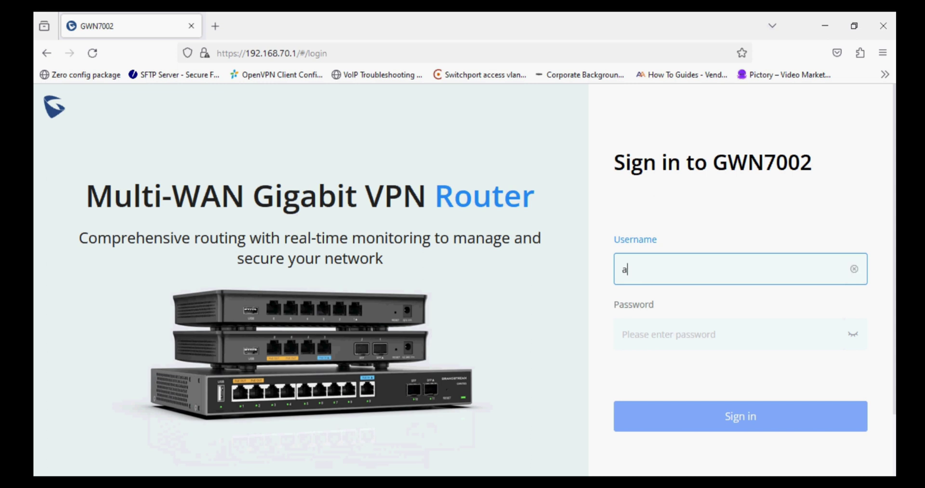
left_click(737, 334)
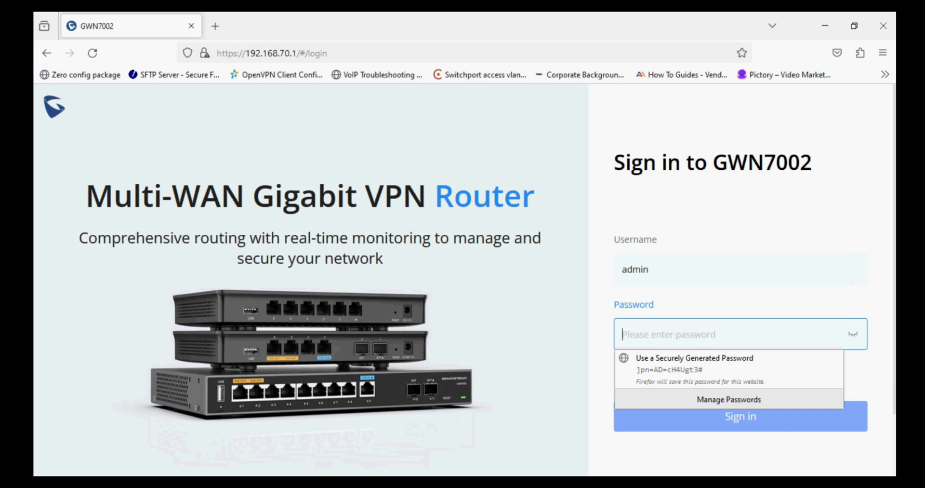
type("ad")
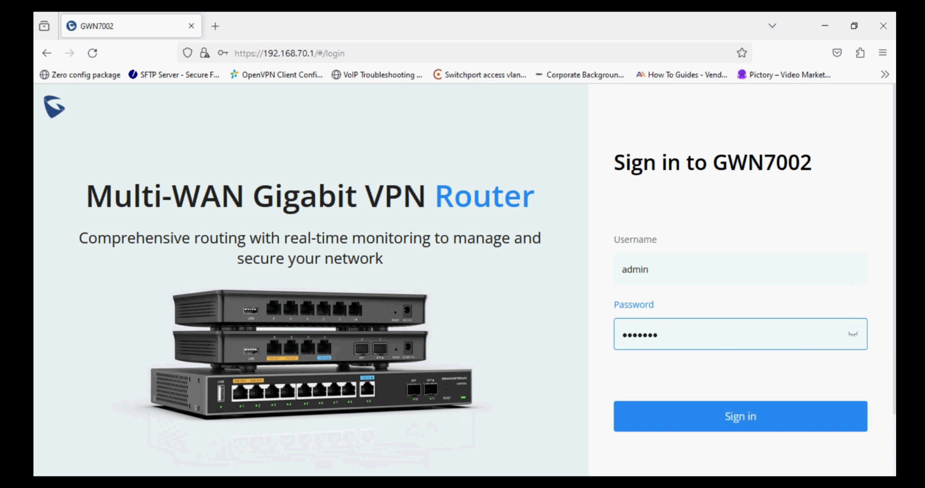
key("Return")
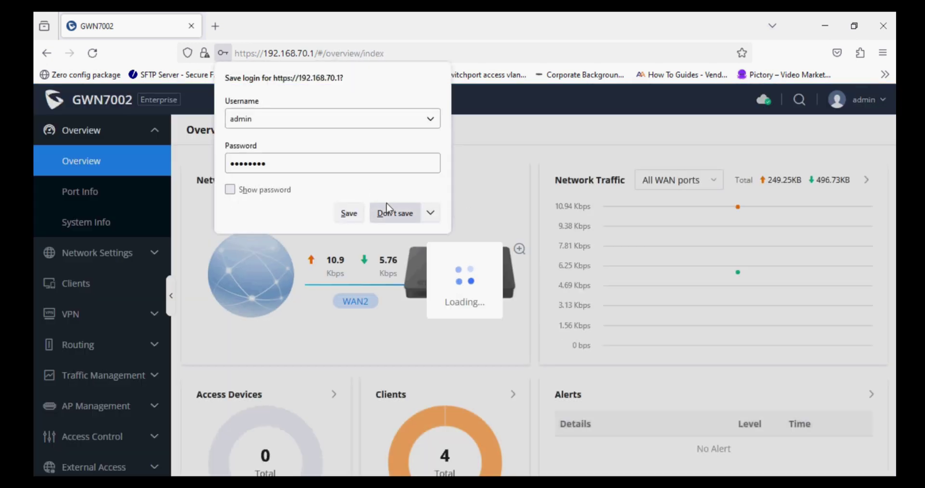
left_click(387, 212)
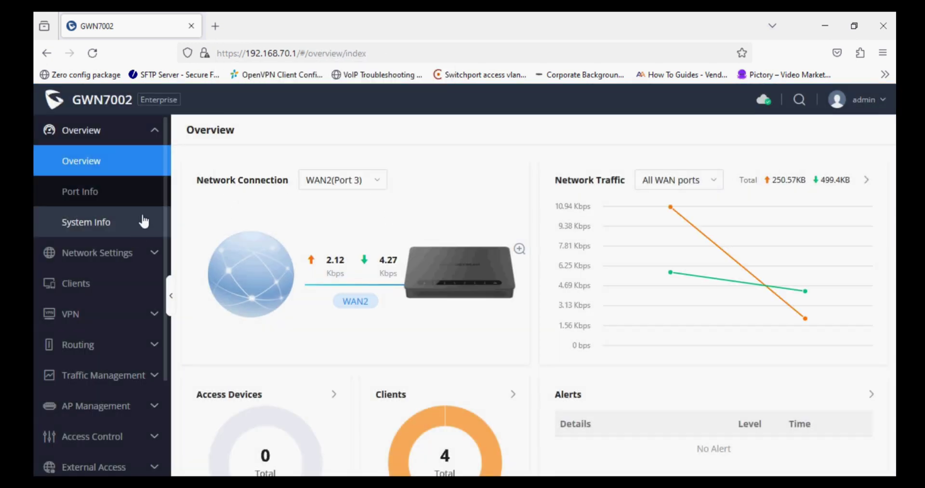
- Disable Hardware Acceleration under Network Settings > Network Acceleration and save
left_click(120, 260)
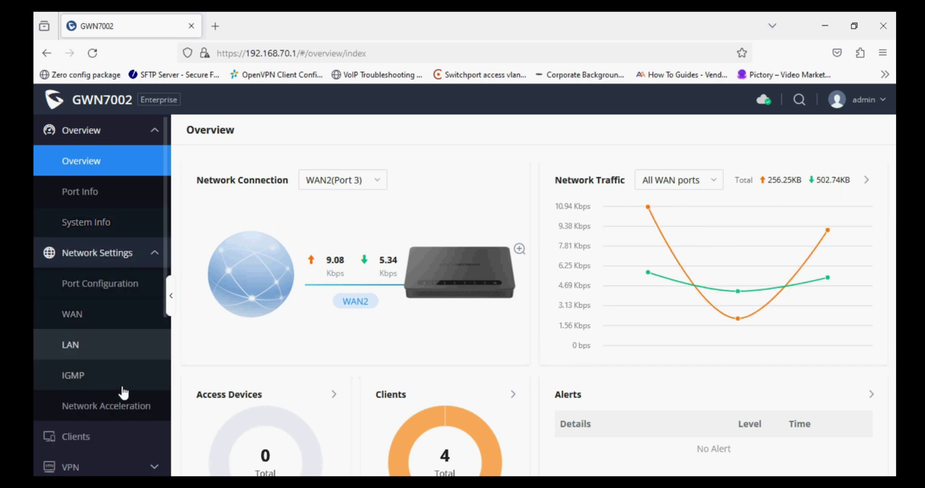
left_click(120, 405)
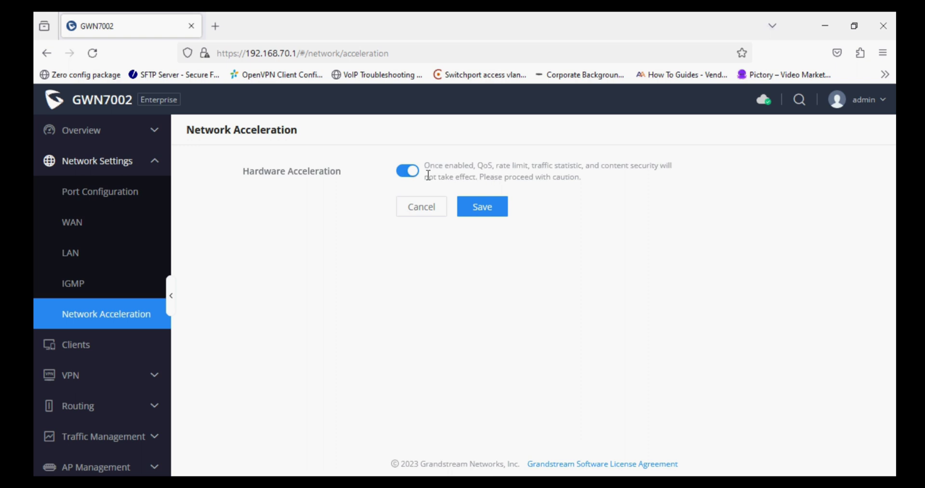
left_click(412, 176)
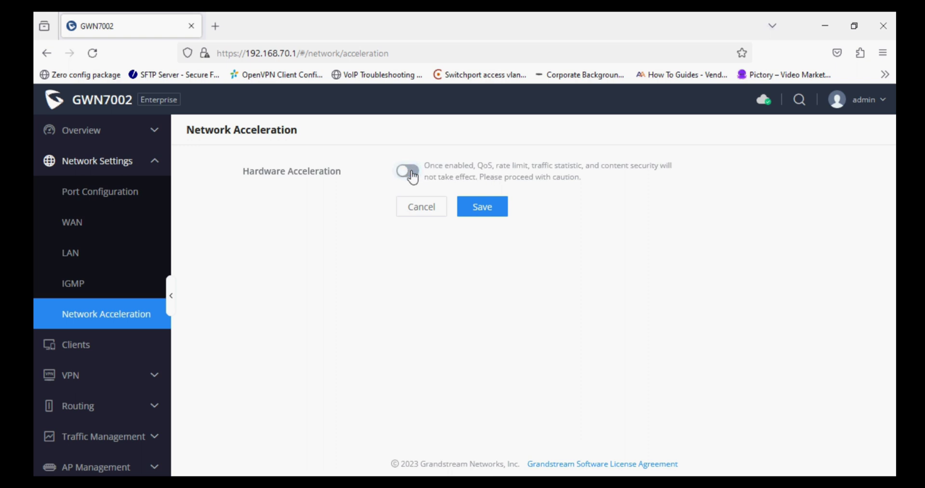
left_click(465, 208)
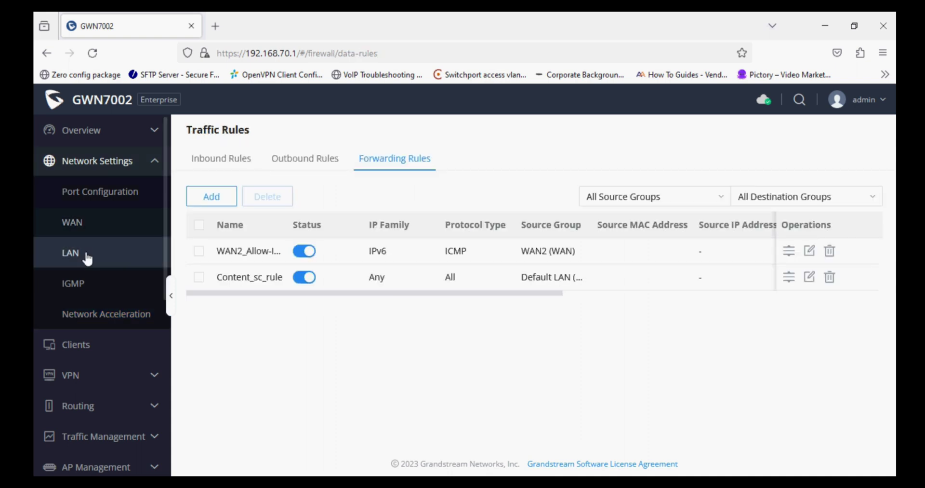
- Delete the 8.8.8.8 alternative DNS from the Default LAN VLAN, keeping 192.168.70.1, and save
left_click(86, 254)
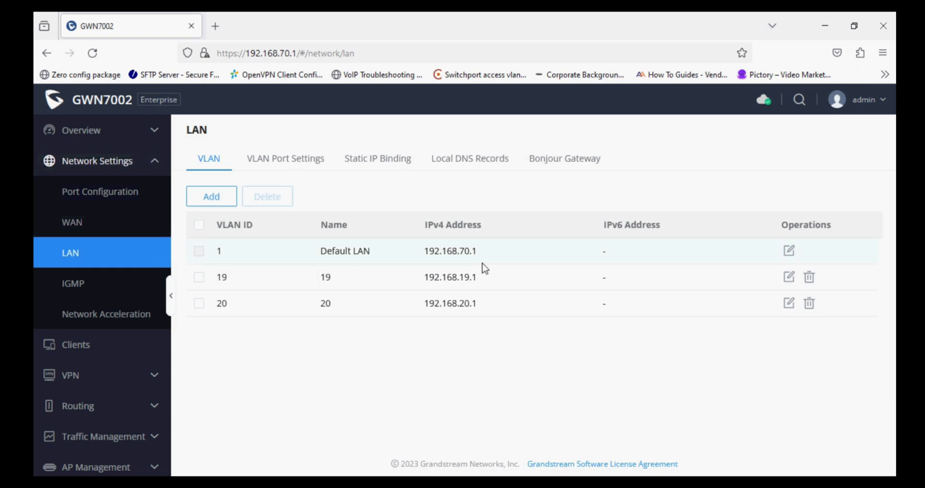
left_click(789, 251)
scroll(613, 317, "down", 7)
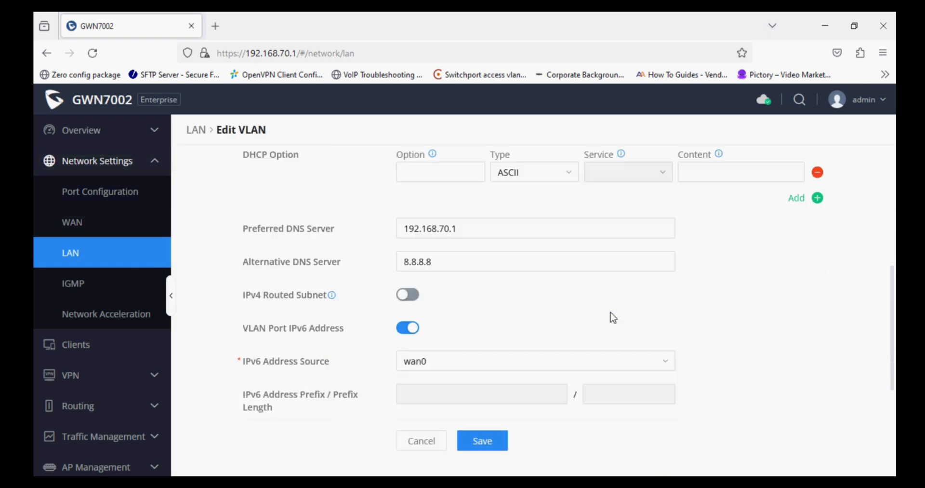
left_click(467, 263)
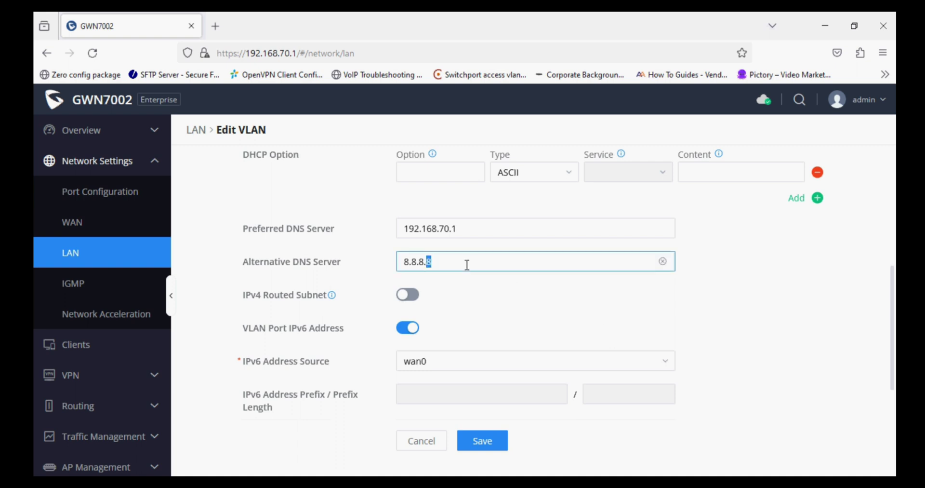
left_click_drag(467, 263, 367, 260)
key("BackSpace")
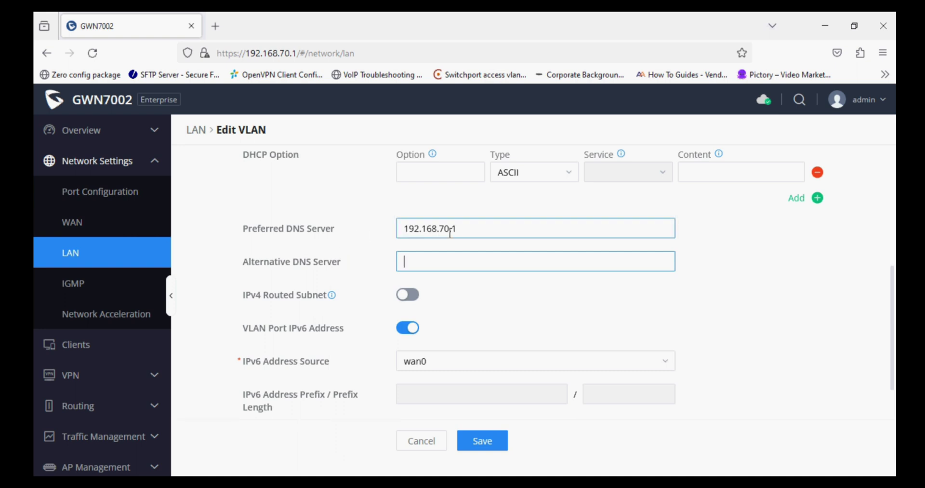
left_click_drag(475, 229, 380, 222)
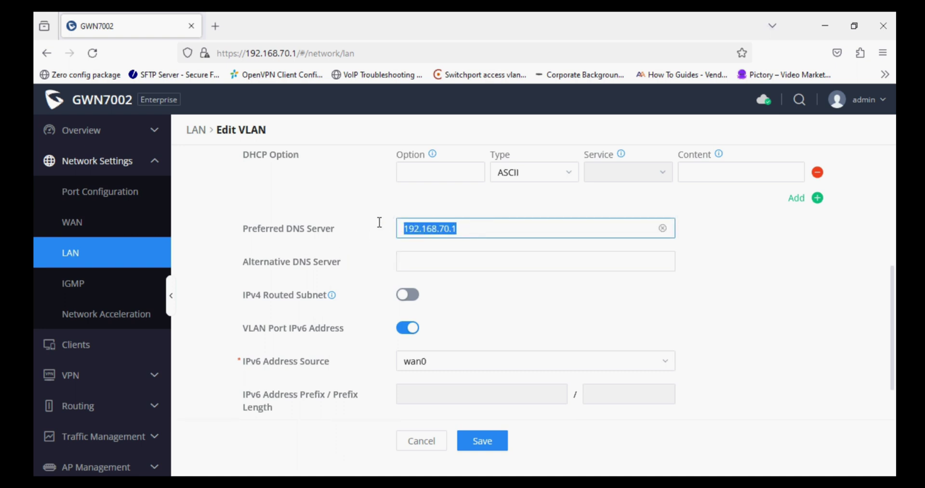
left_click(482, 441)
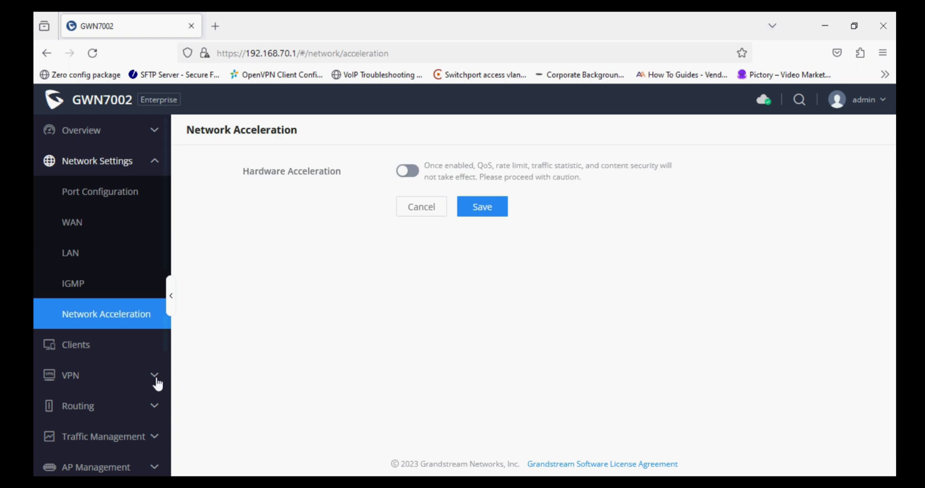
- Go to Firewall > Content Security, glance at URL Filtering, and settle on the APP Filtering tab
scroll(147, 383, "down", 4)
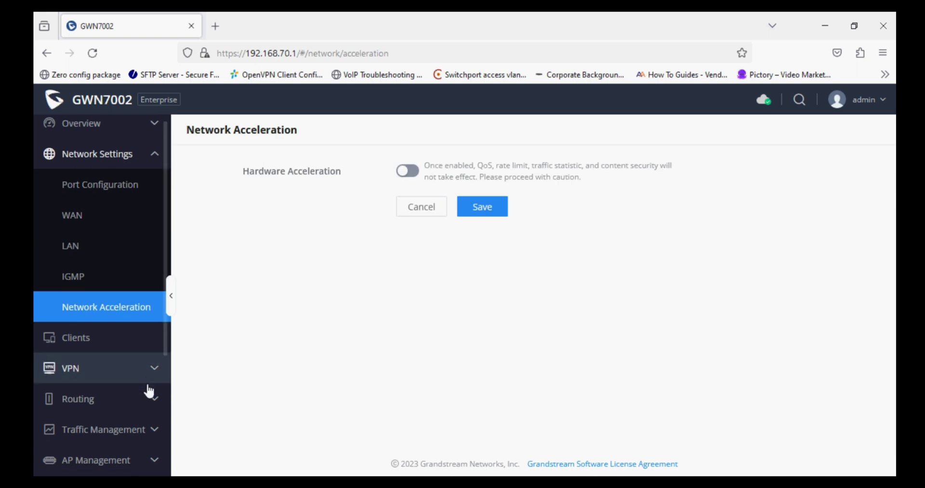
left_click(138, 382)
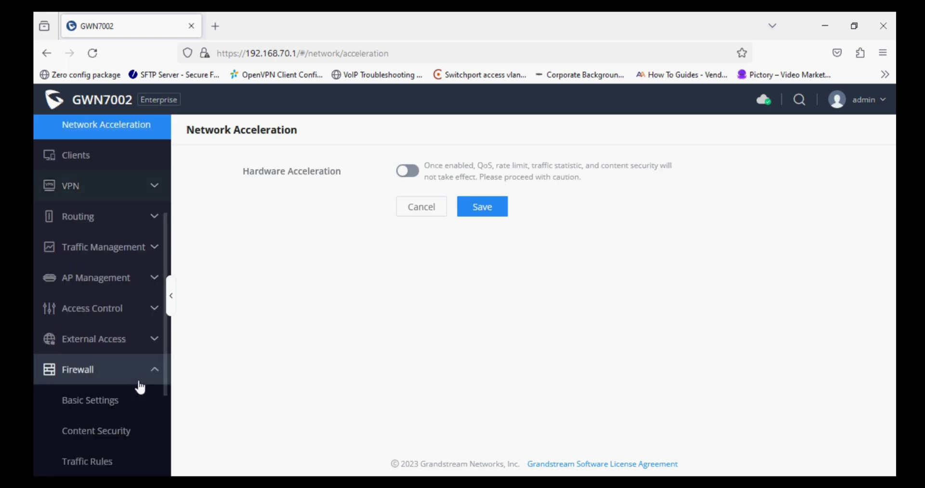
left_click(112, 432)
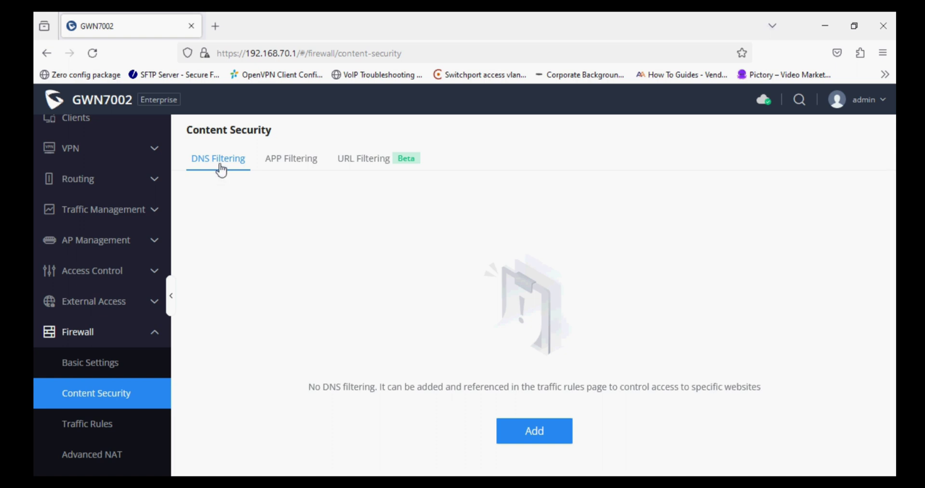
left_click(283, 164)
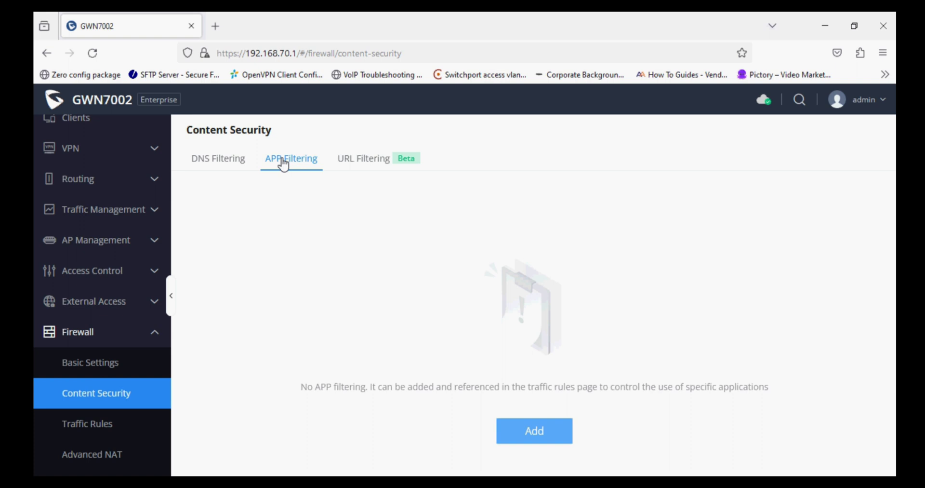
left_click(346, 162)
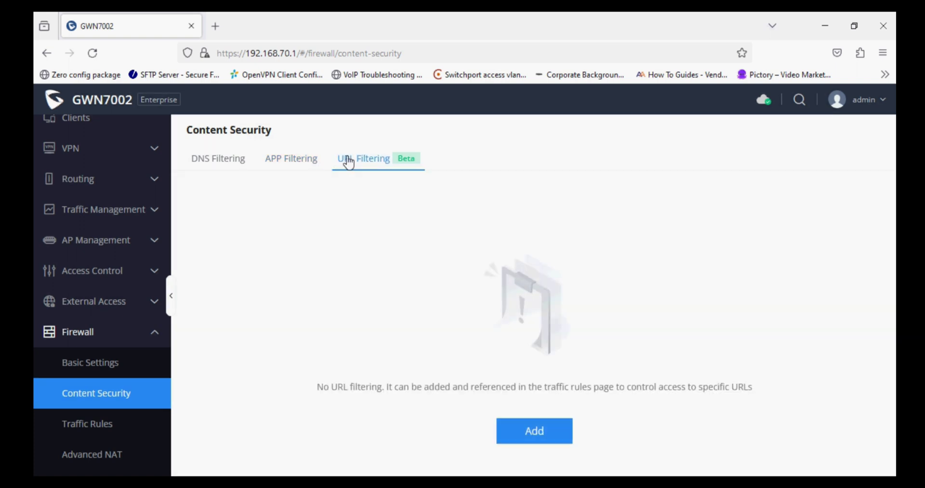
left_click(297, 163)
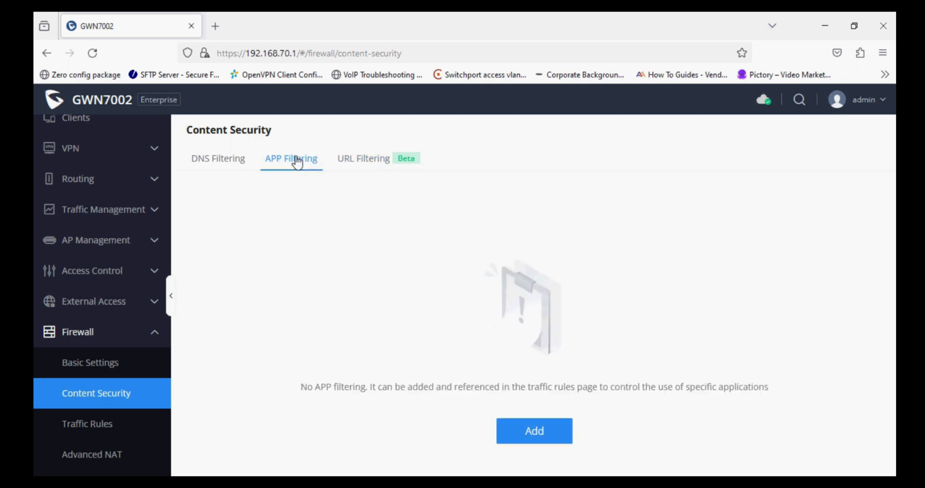
- Add an APP filter named Block_socialmedia_sites and paste that name as its description
left_click(527, 425)
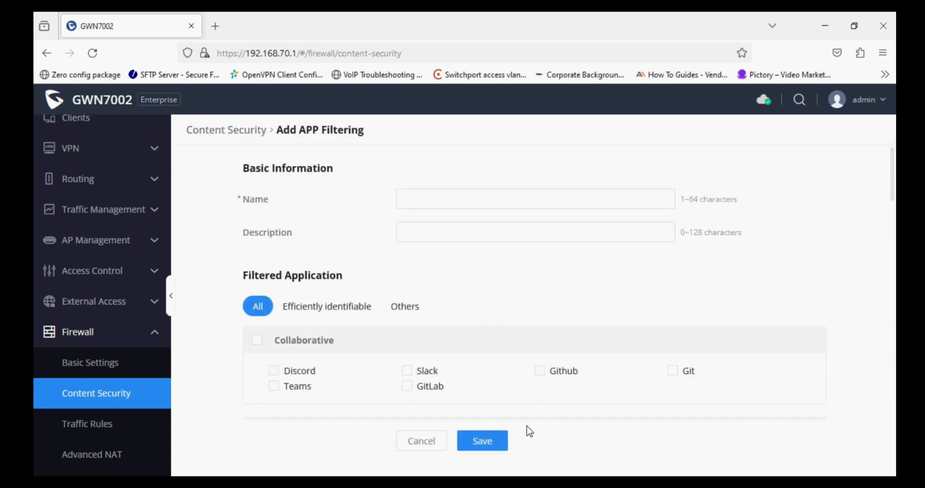
left_click(434, 198)
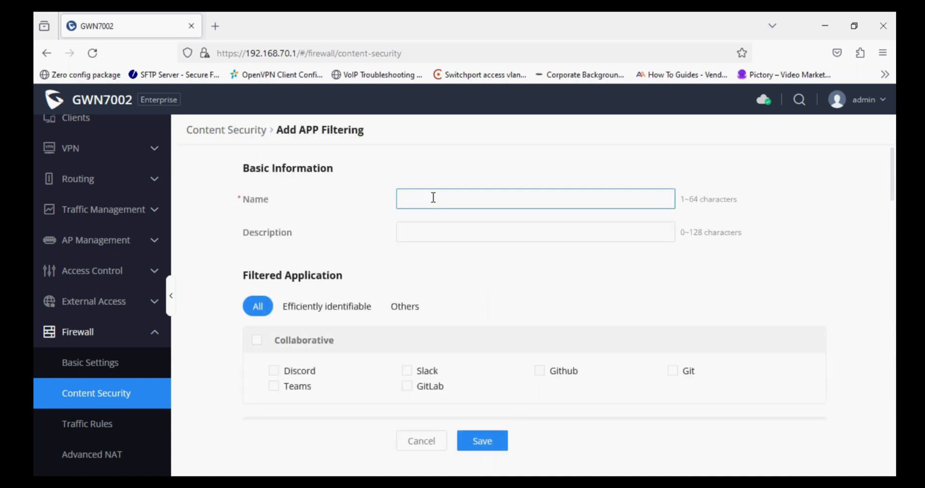
type("Block_socialmedia_sites")
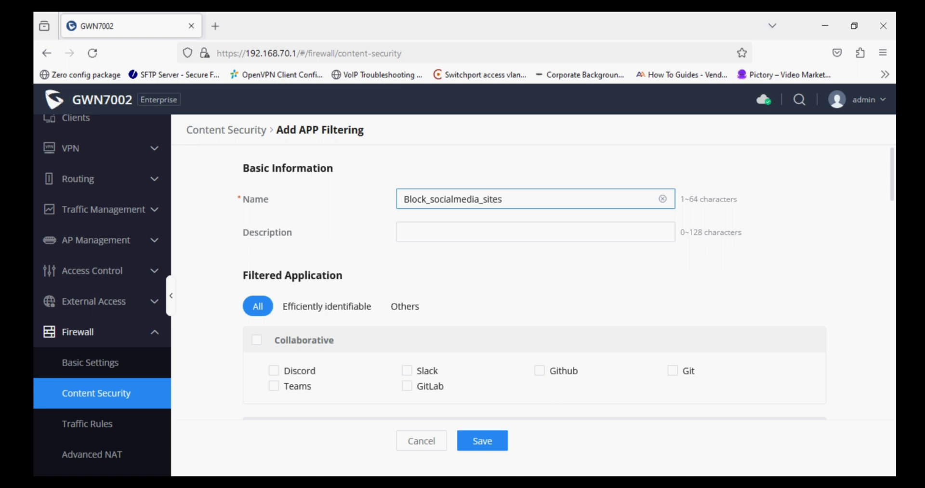
left_click_drag(502, 199, 365, 207)
key("ctrl+c")
left_click(415, 228)
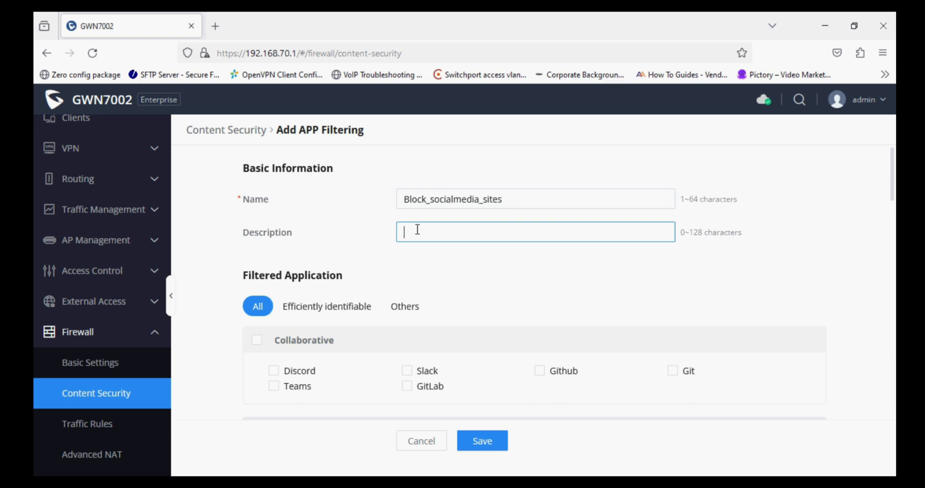
key("ctrl+v")
left_click(393, 283)
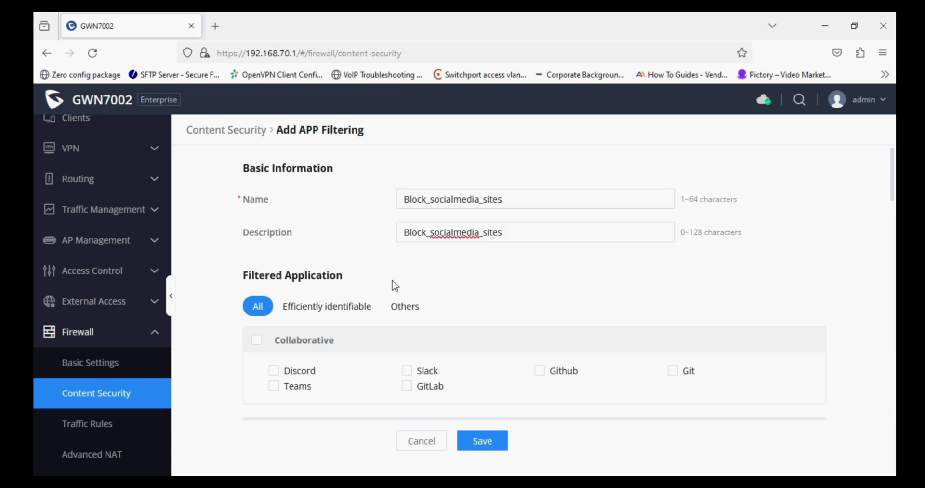
- Tick the whole Media Streaming Services category in the app list
scroll(392, 283, "down", 5)
scroll(394, 285, "up", 2)
scroll(394, 285, "up", 1)
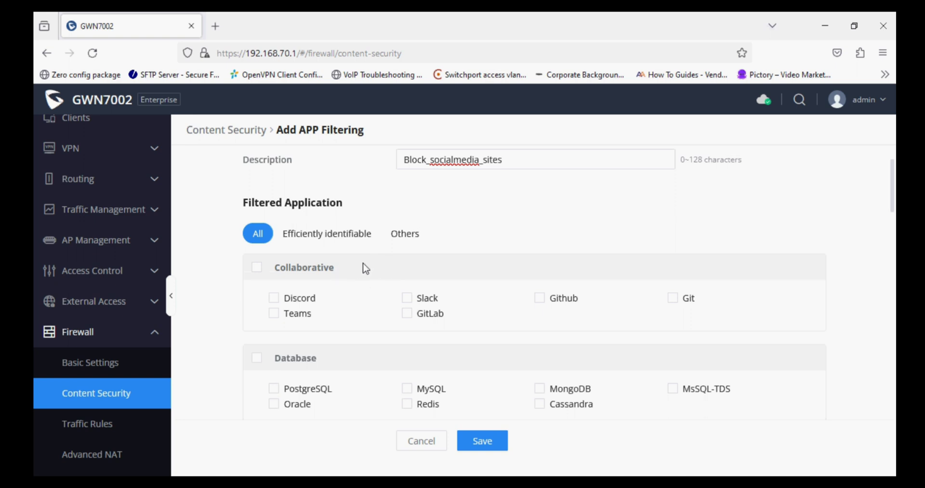
scroll(366, 268, "down", 5)
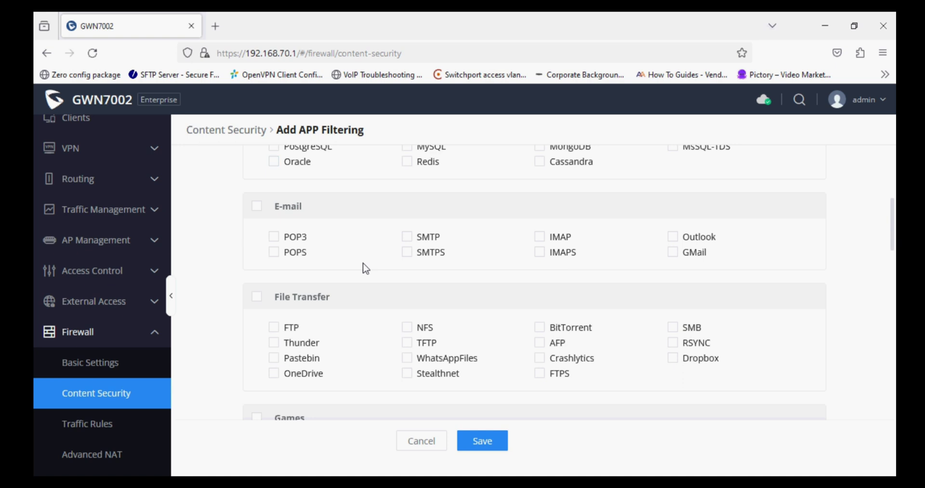
scroll(366, 268, "down", 5)
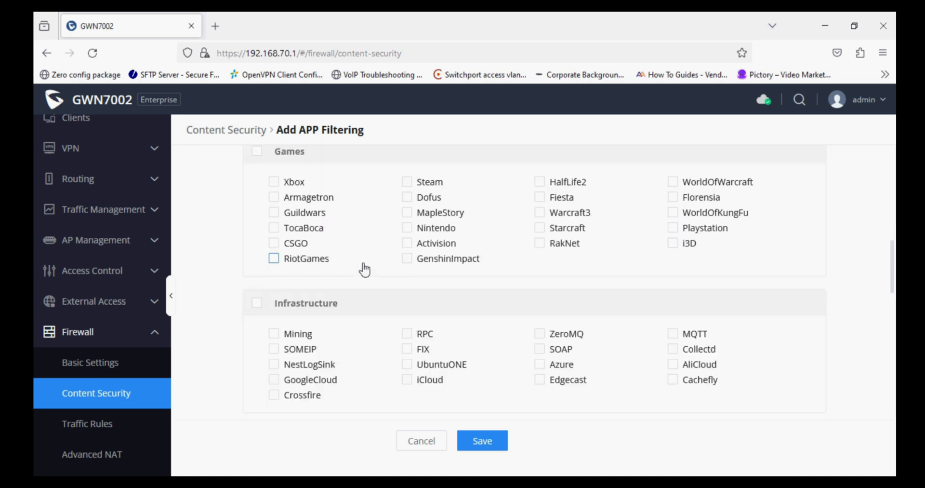
scroll(365, 269, "down", 2)
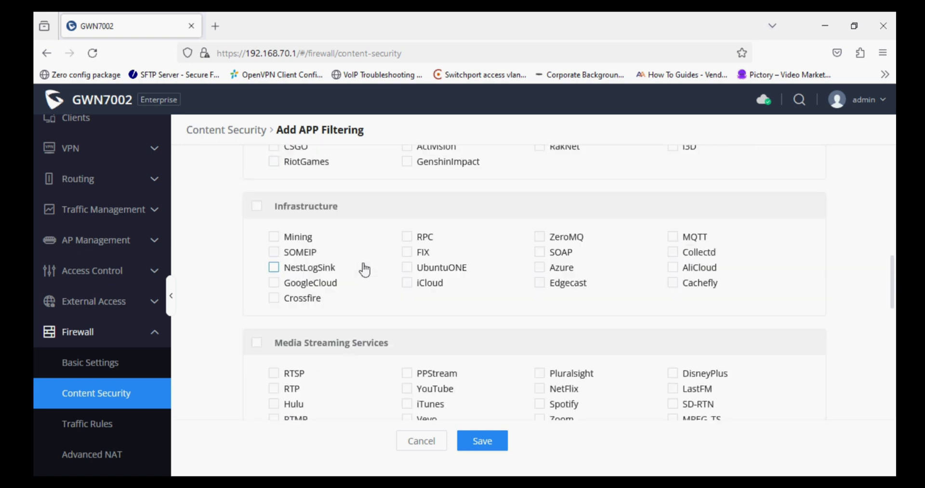
scroll(364, 269, "down", 2)
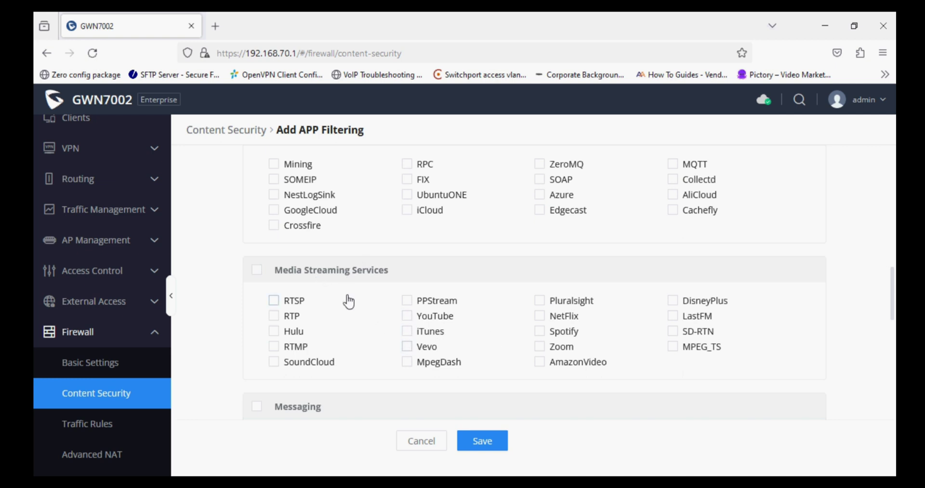
left_click(258, 271)
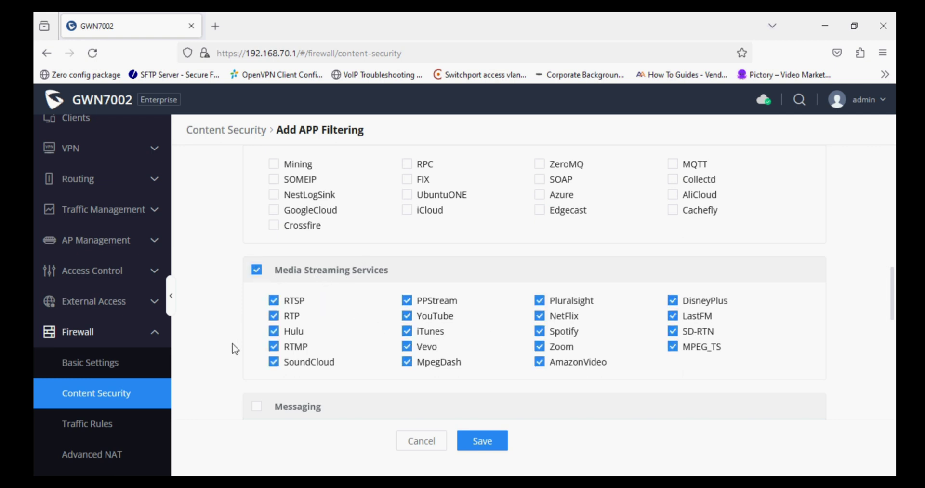
- Find Facebook and YouTube via page search and tick the whole Social Network category
scroll(235, 348, "down", 4)
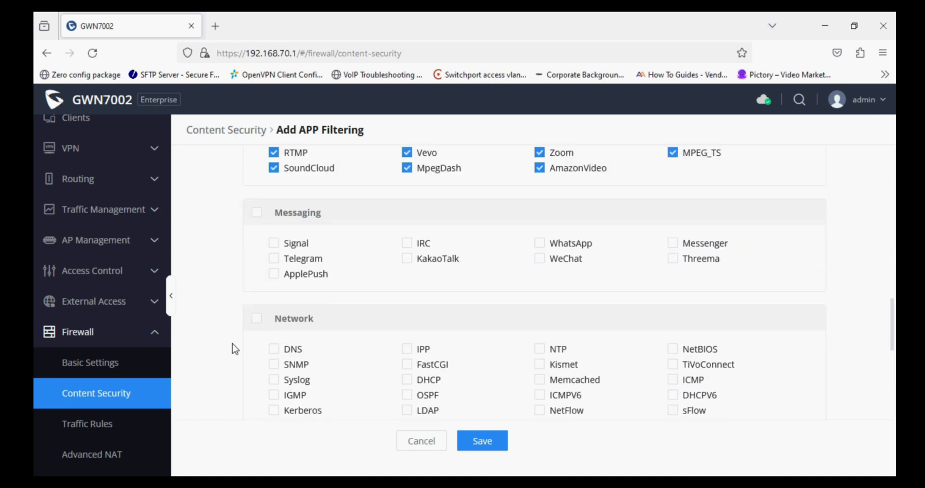
scroll(270, 308, "down", 2)
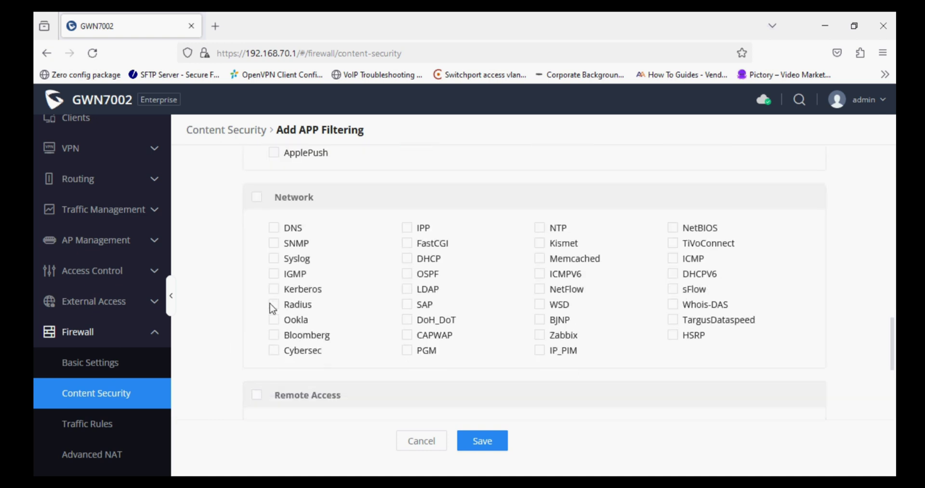
scroll(271, 304, "down", 1)
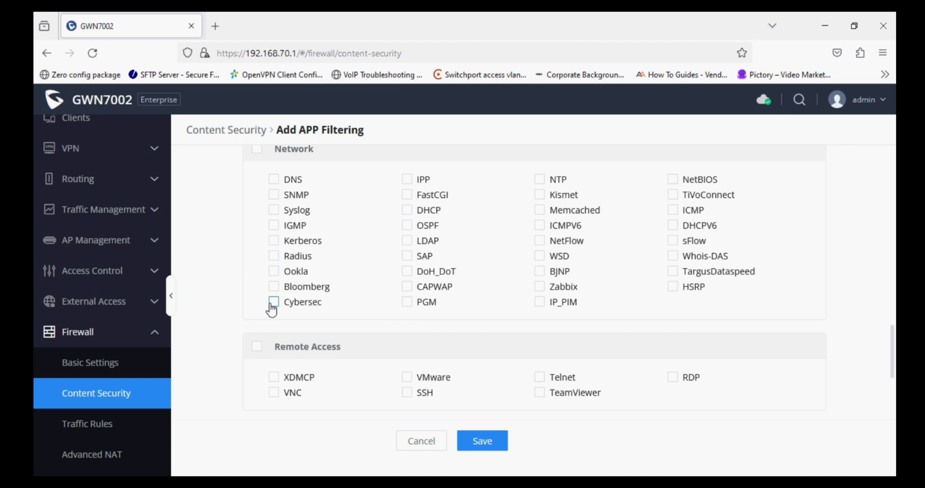
key("ctrl+f")
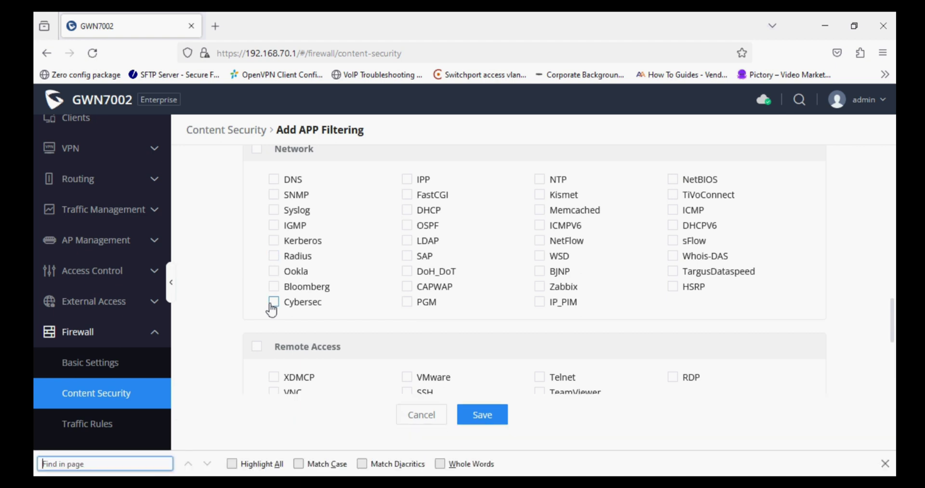
type("face")
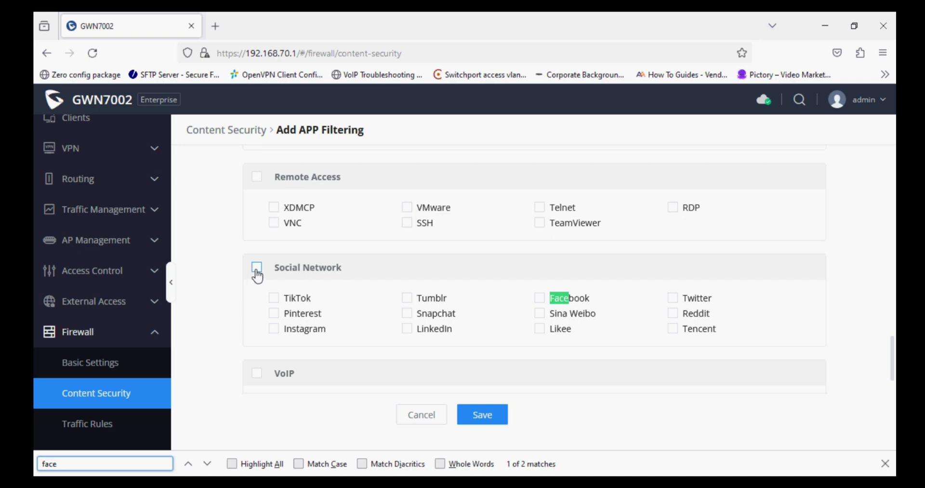
left_click(257, 268)
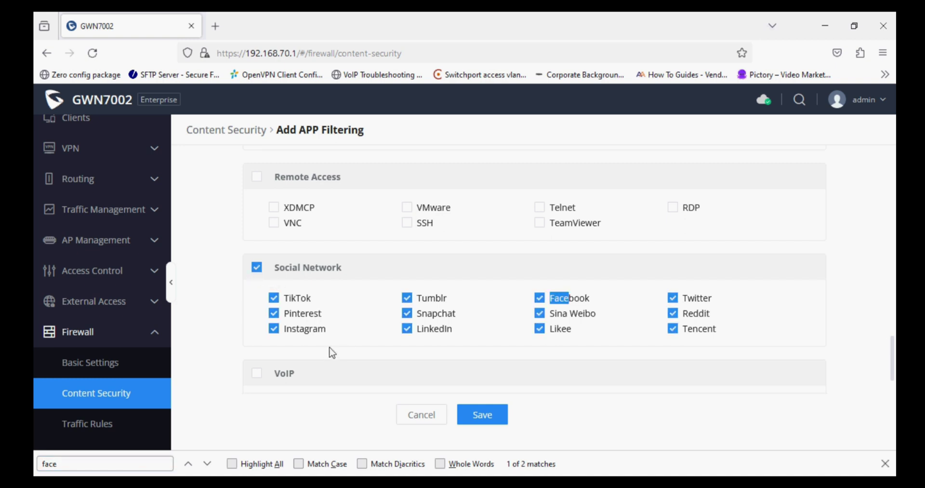
left_click(215, 340)
key("ctrl+f")
type("yout")
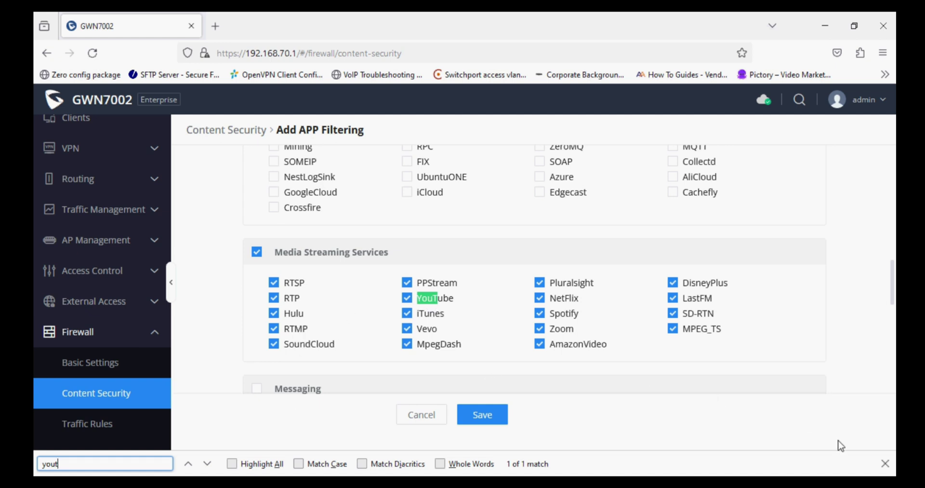
left_click(885, 463)
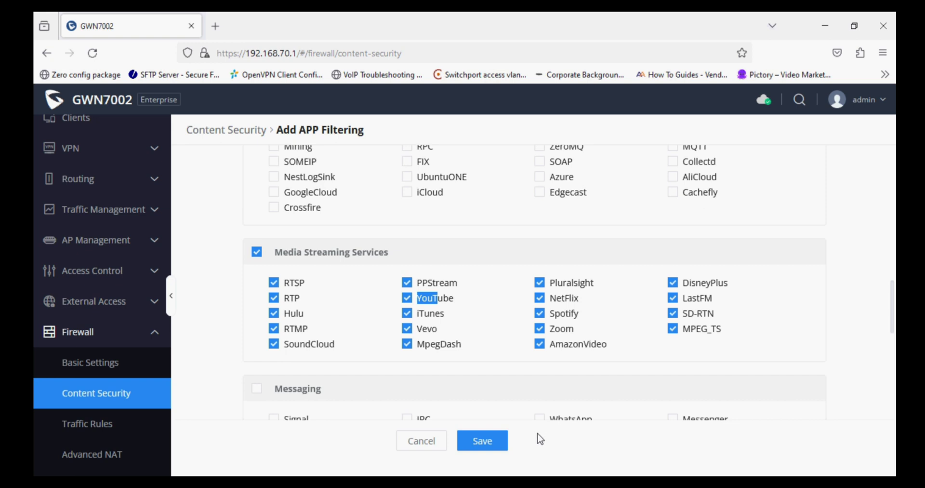
- Save the Block_socialmedia_sites filter and go to Firewall > Traffic Rules
left_click(482, 441)
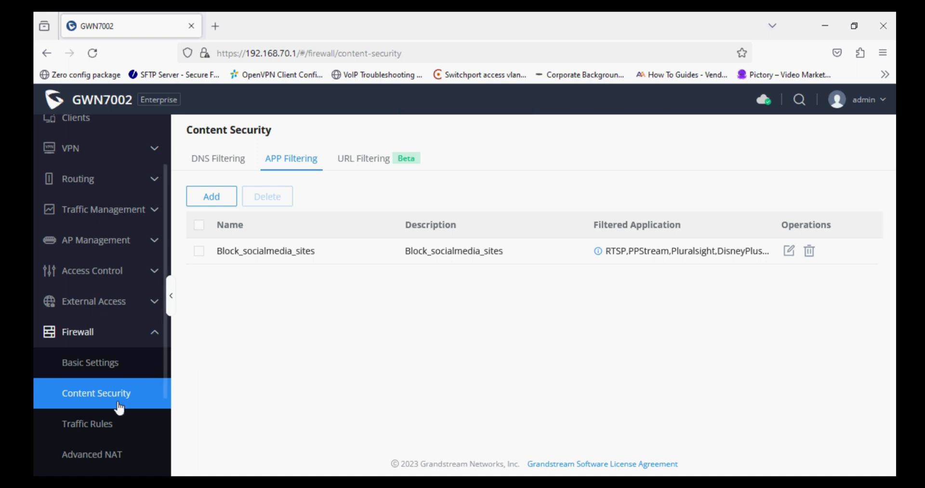
scroll(119, 407, "down", 3)
left_click(110, 318)
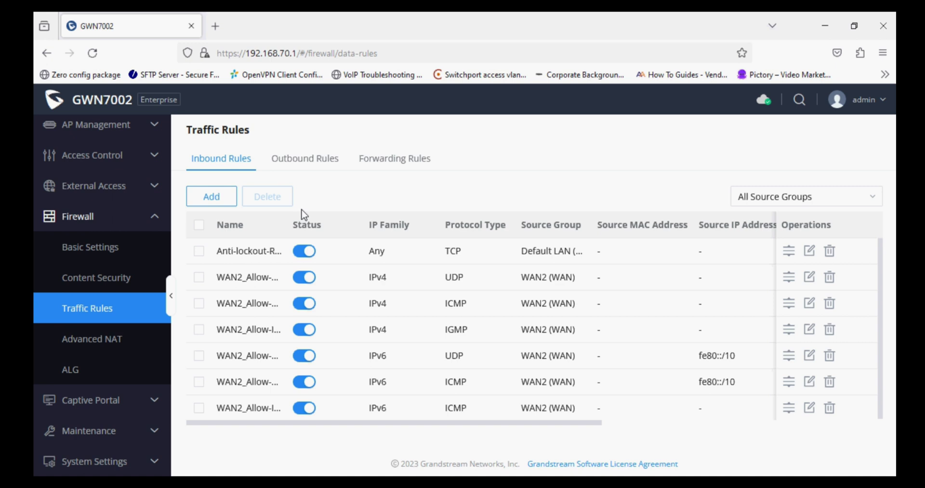
- Add a forwarding rule named Content_sc_rule with protocol type All, leaving source IP empty
left_click(398, 162)
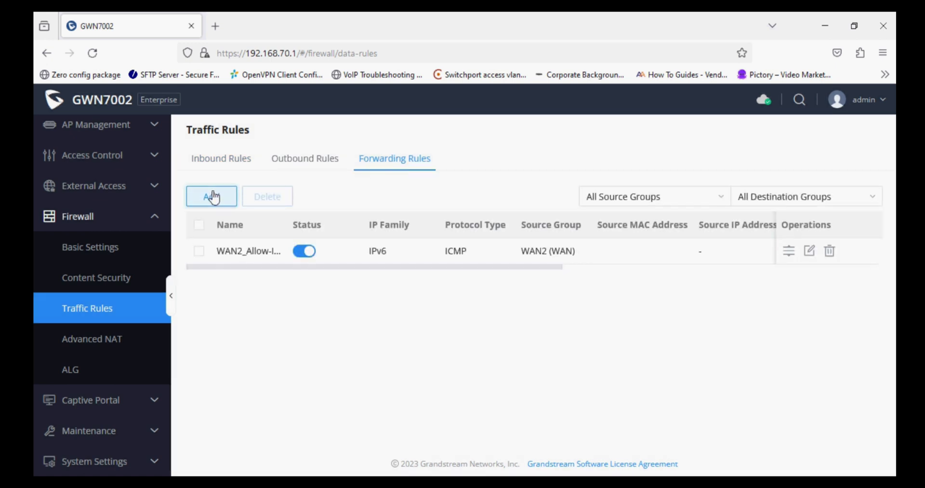
left_click(212, 196)
left_click(432, 170)
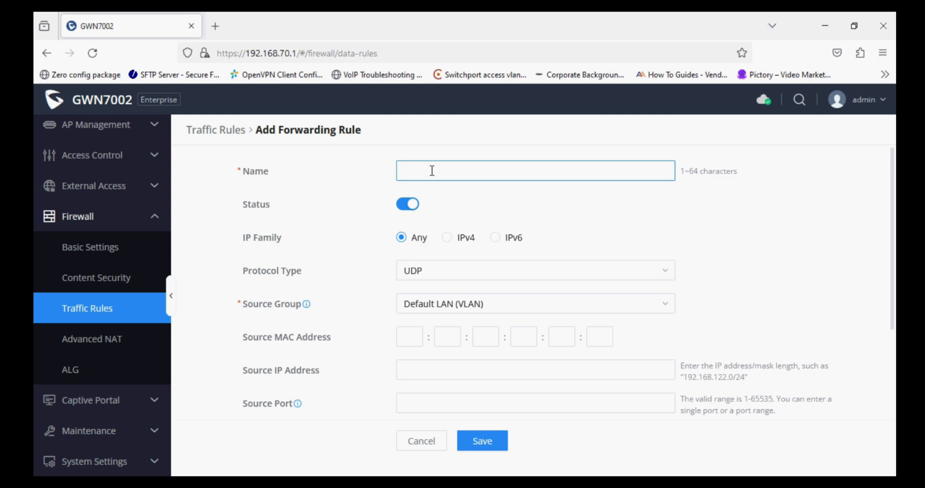
type("Content_sc_rule")
left_click(432, 277)
left_click(410, 297)
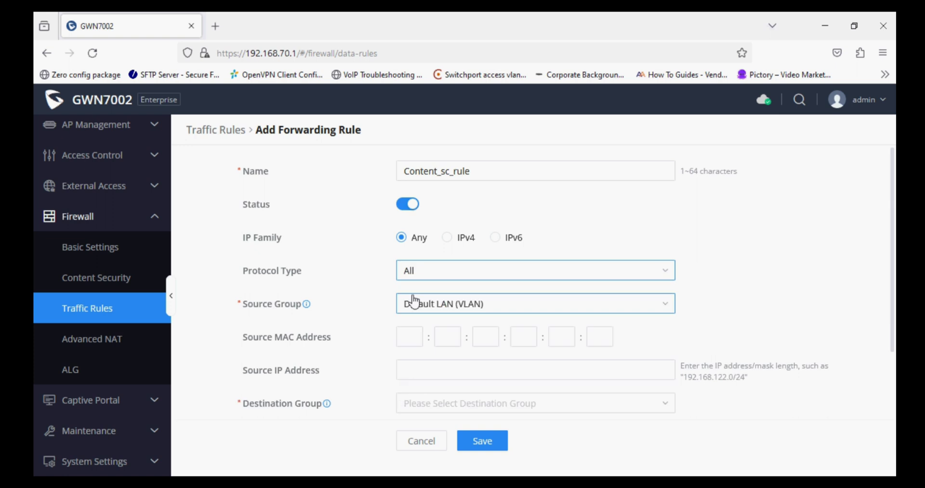
scroll(370, 303, "down", 2)
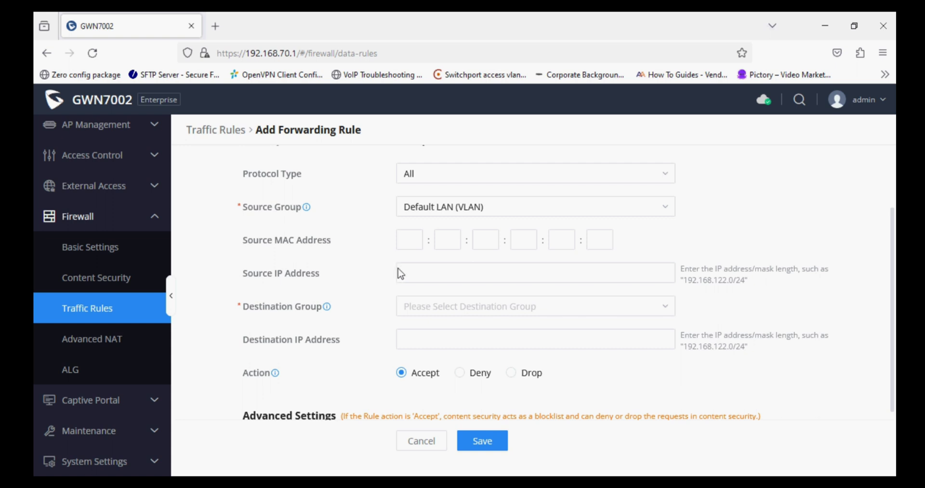
left_click(411, 271)
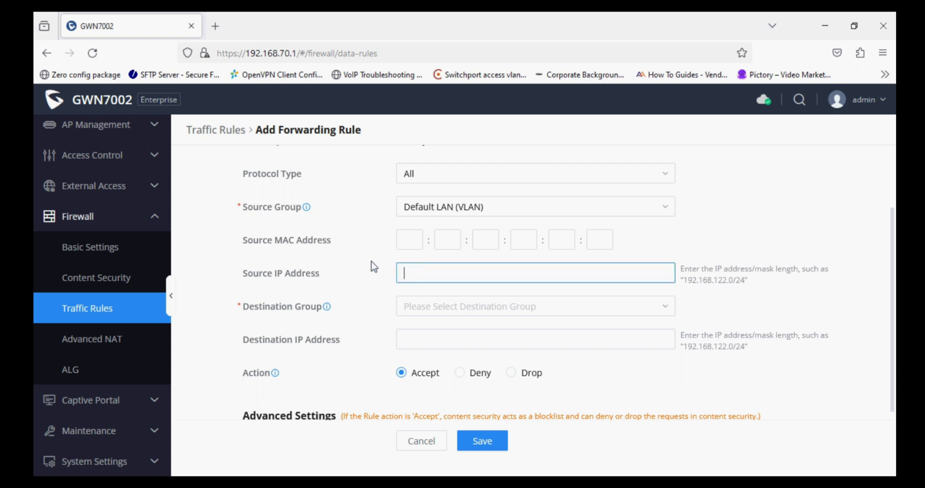
left_click(357, 285)
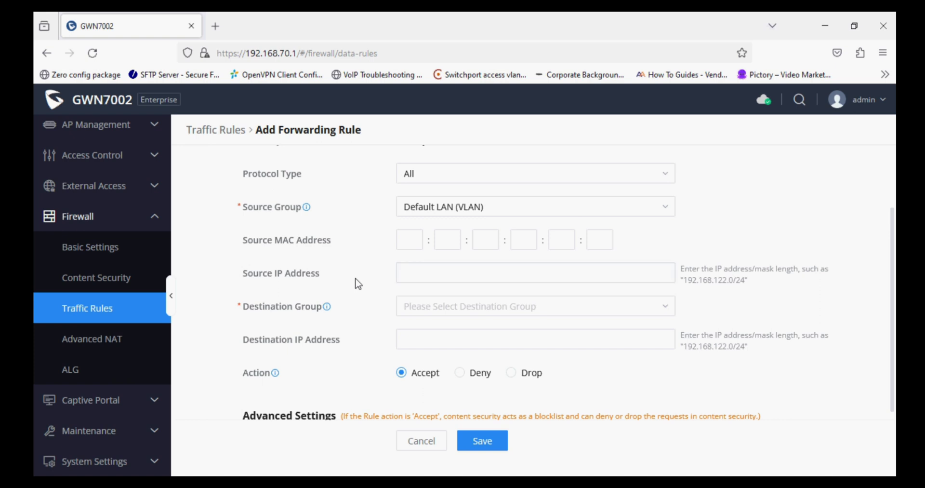
- Select WAN2 (WAN) as the destination group, then scroll down to Advanced Settings
left_click(425, 308)
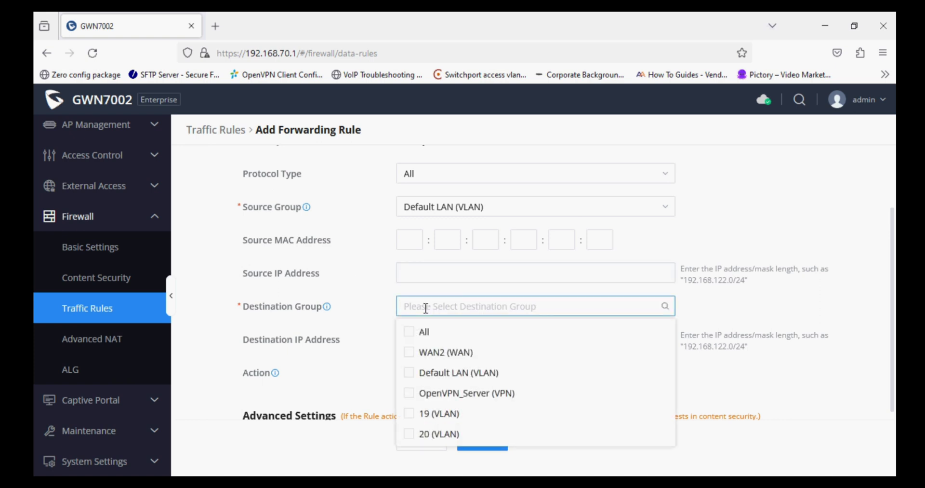
left_click(410, 353)
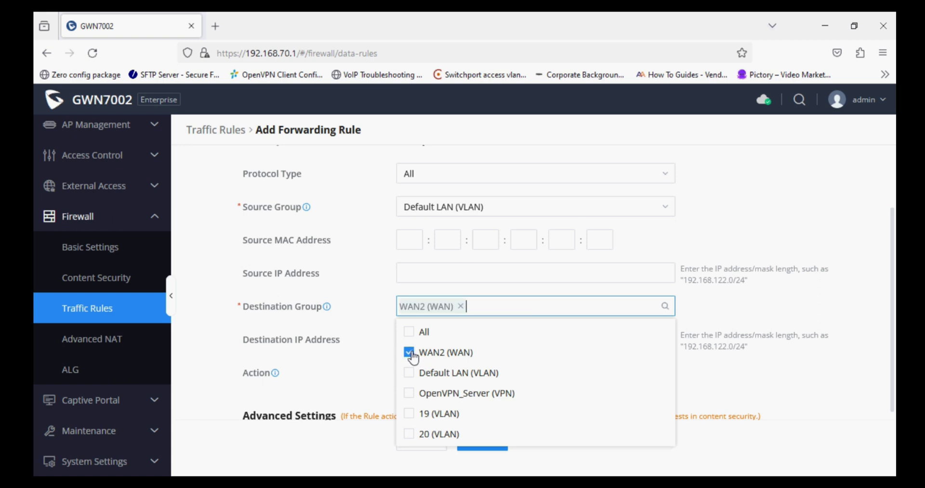
left_click(365, 331)
scroll(367, 332, "down", 2)
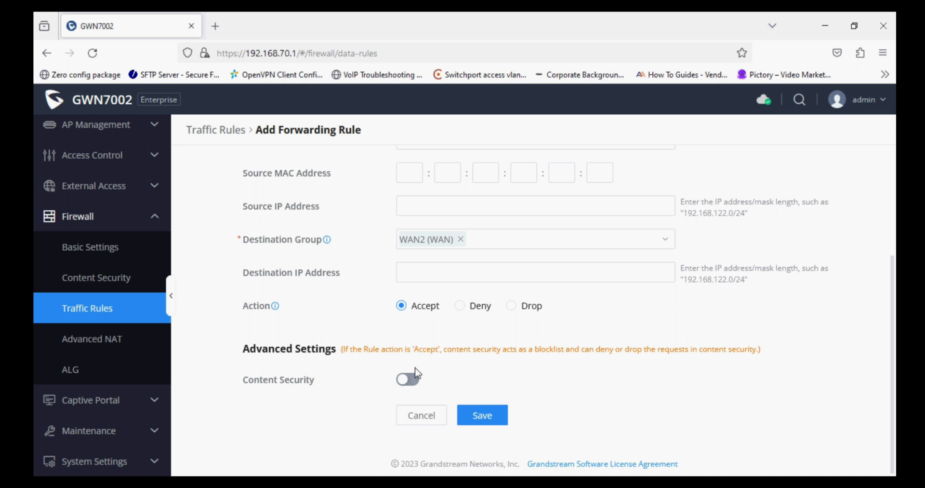
- Turn on content security with the Drop action and the Block_socialmedia_sites APP filter, then save the rule
left_click(408, 380)
left_click(408, 380)
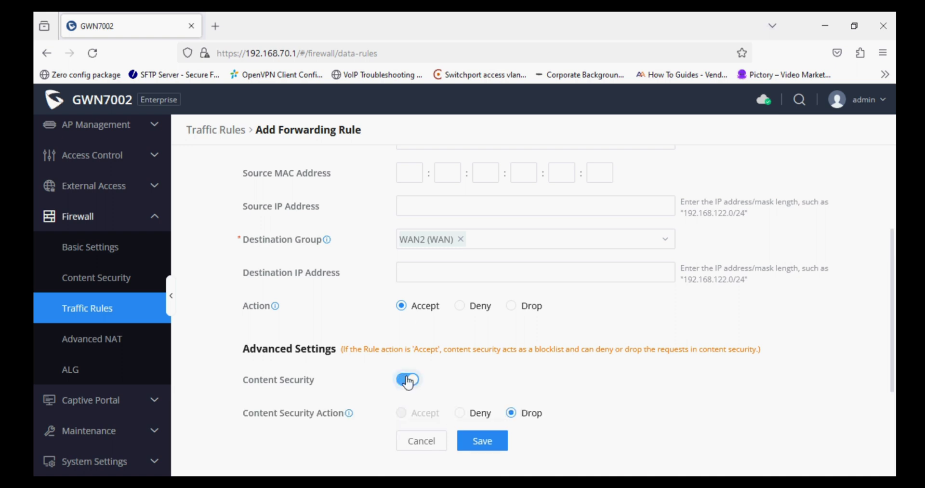
scroll(408, 376, "down", 5)
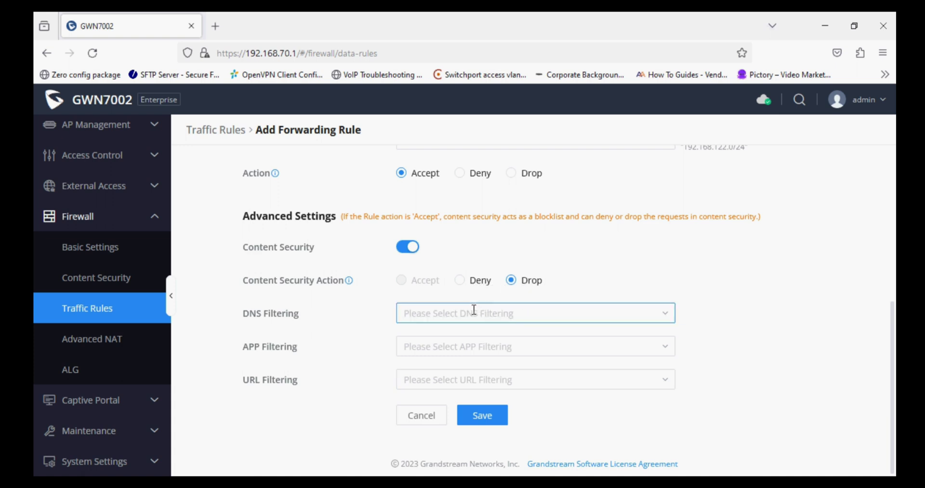
left_click(442, 346)
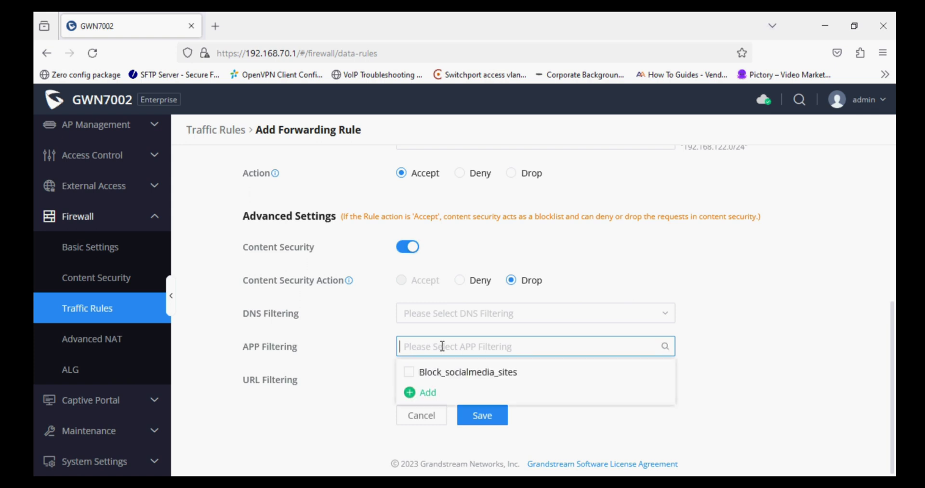
left_click(409, 373)
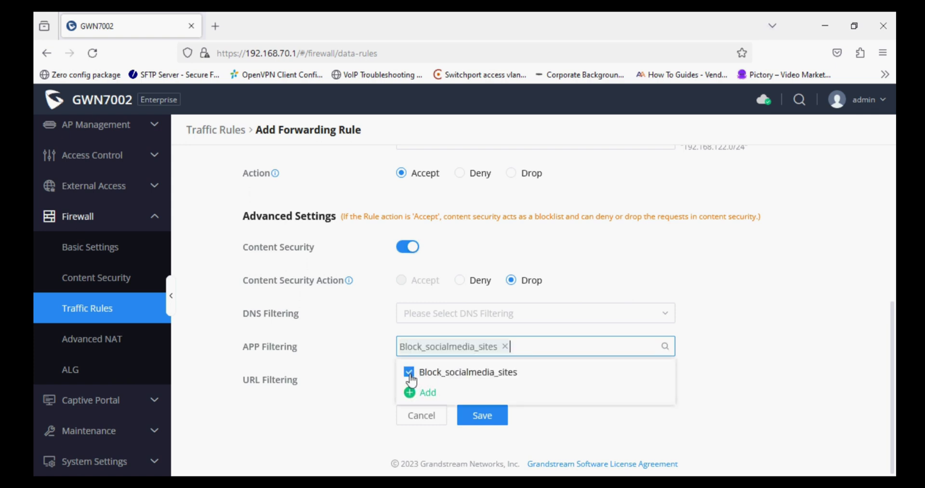
left_click(362, 362)
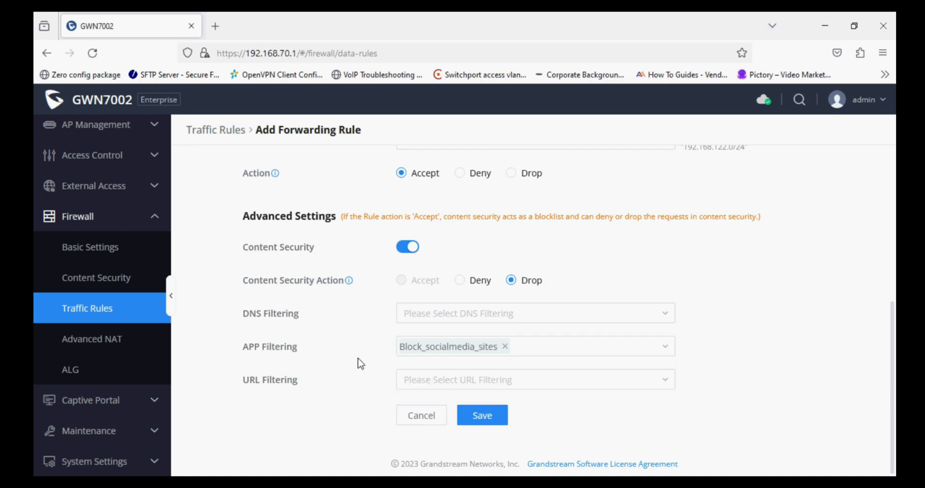
left_click(477, 415)
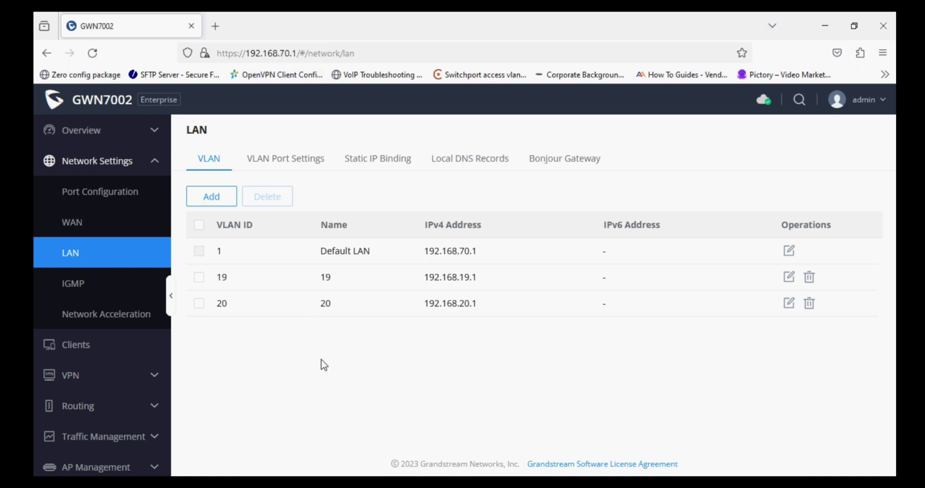
- Load facebook.com in a new Firefox private window
left_click(886, 54)
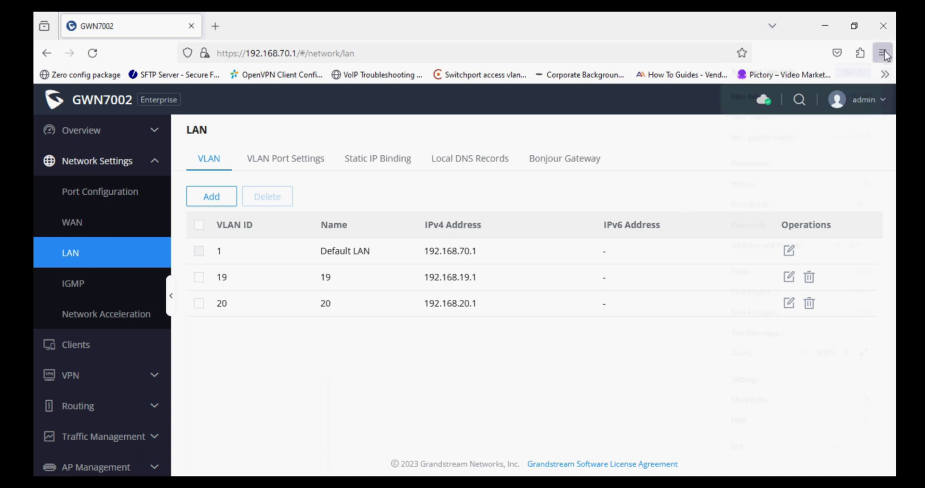
left_click(788, 148)
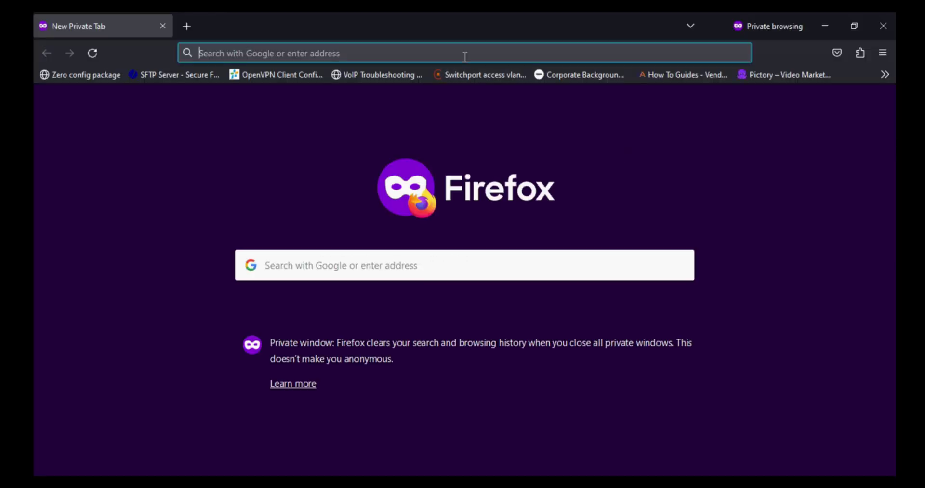
type("faceboo")
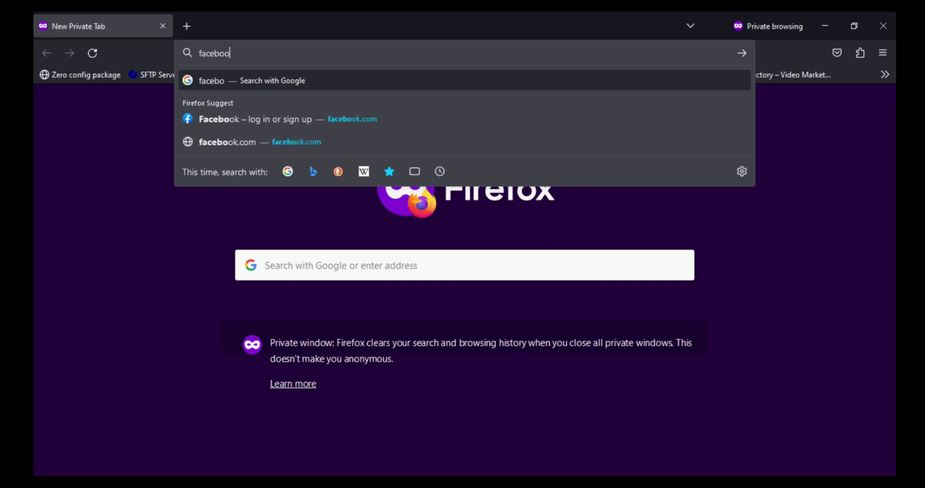
type("k.com")
key("Return")
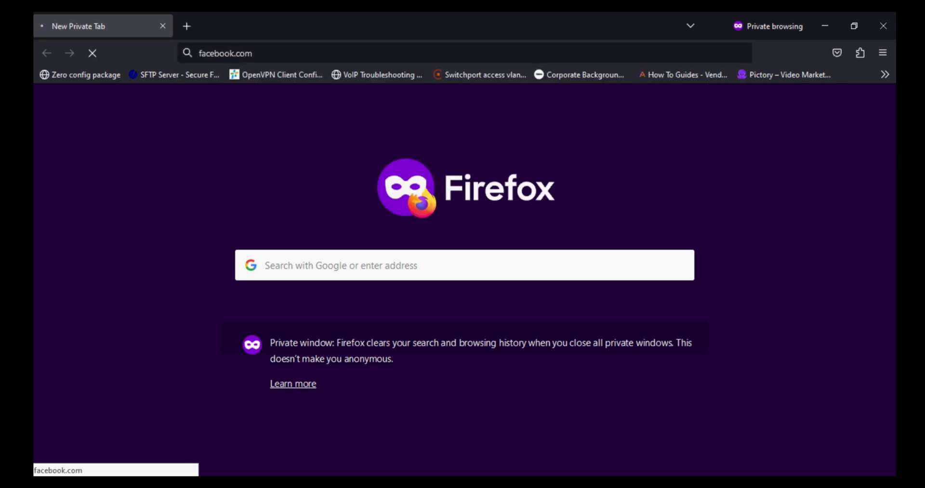
- Try youtube.com in a second private tab, then go back to the GWN7002 admin window
key("ctrl+t")
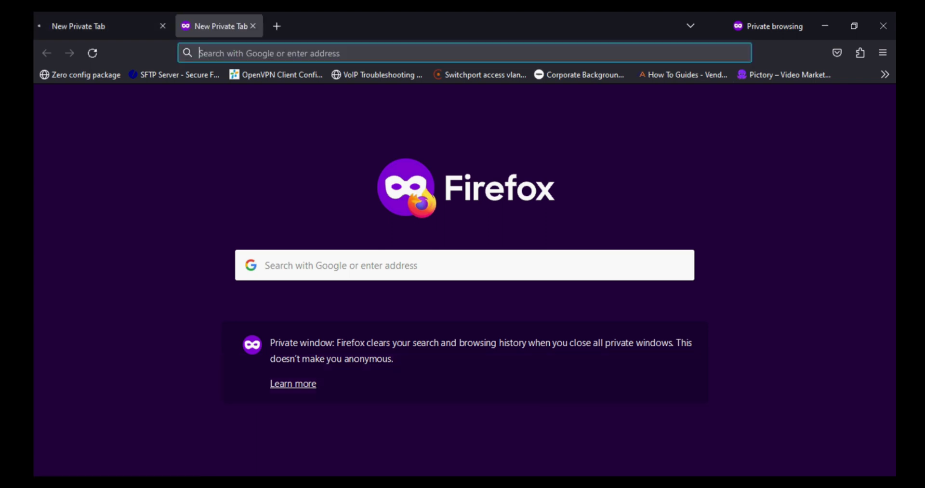
type("you")
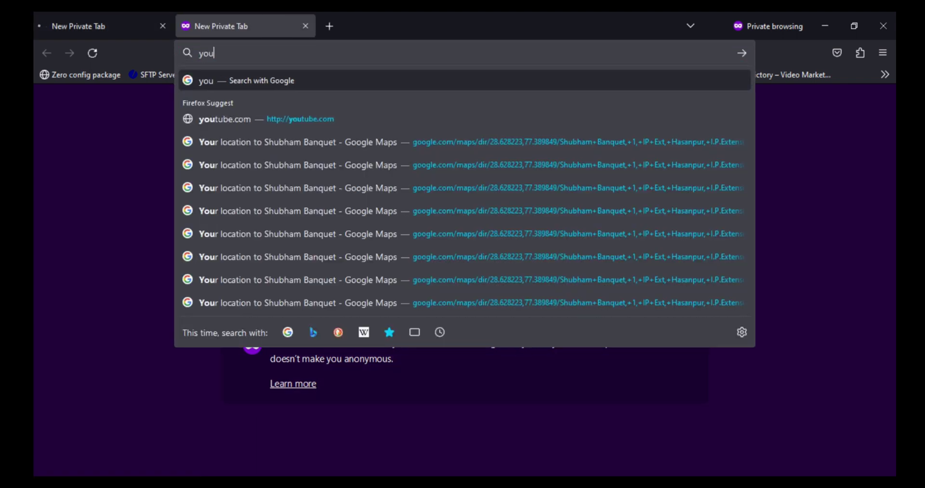
type("tube.com")
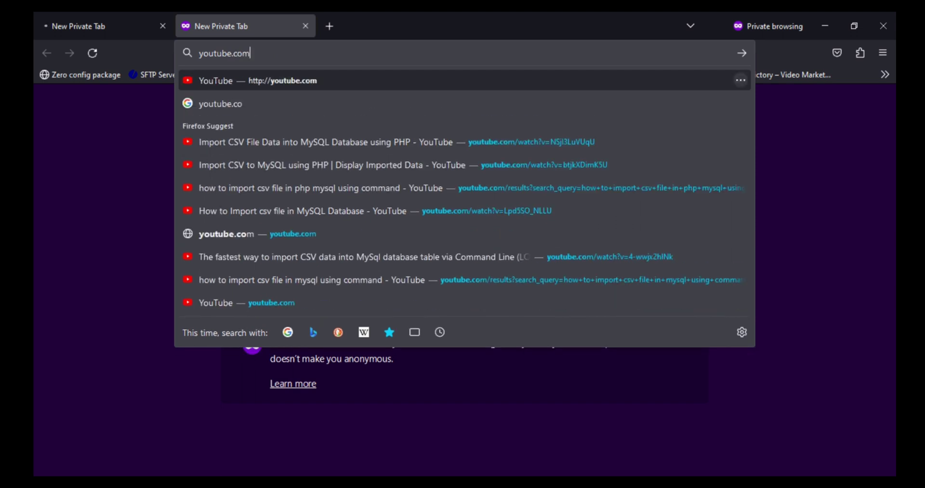
key("Return")
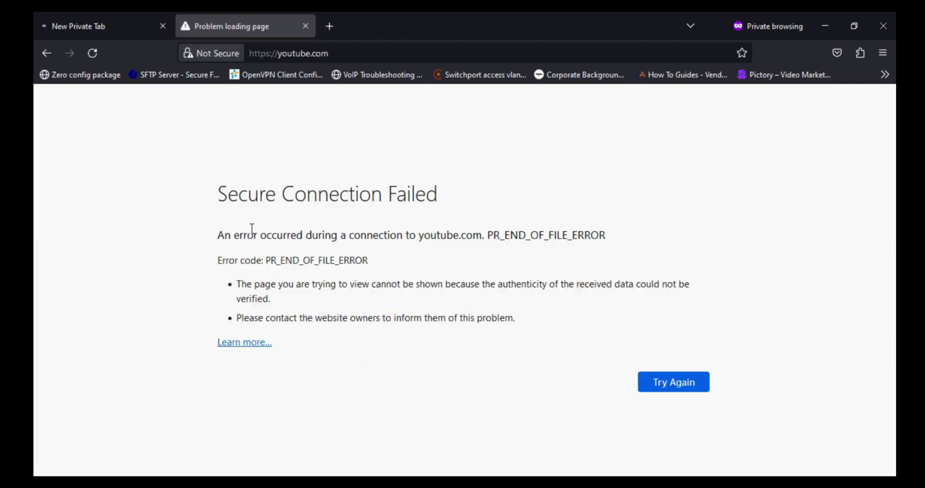
left_click(132, 26)
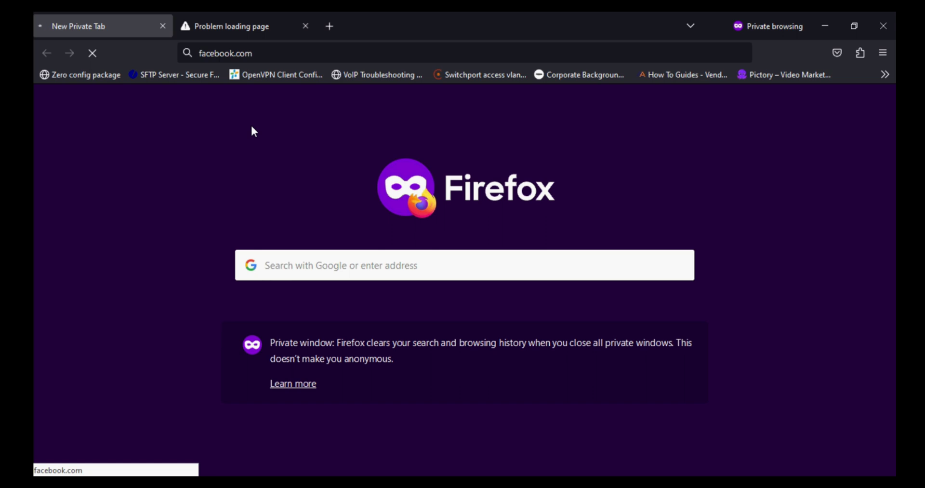
key("alt+Tab")
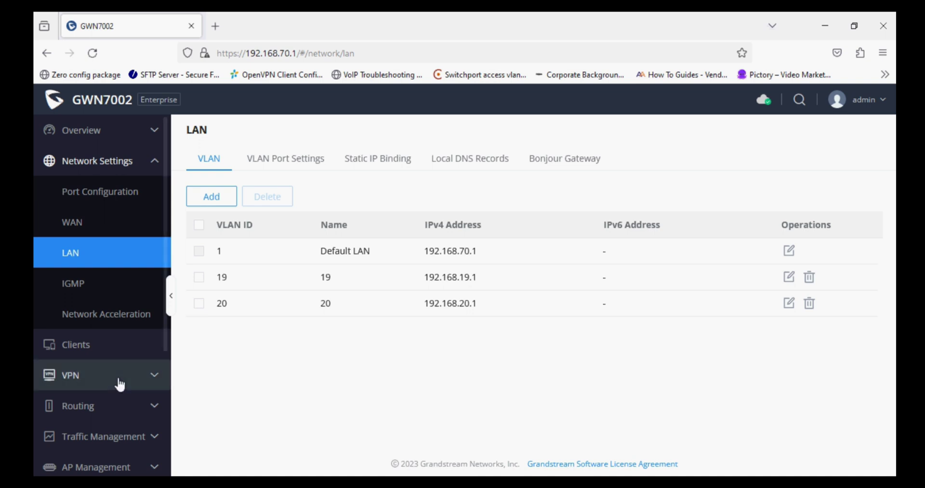
- Switch off Content_sc_rule under Firewall > Traffic Rules > Forwarding Rules, then return to Firefox
scroll(120, 381, "down", 4)
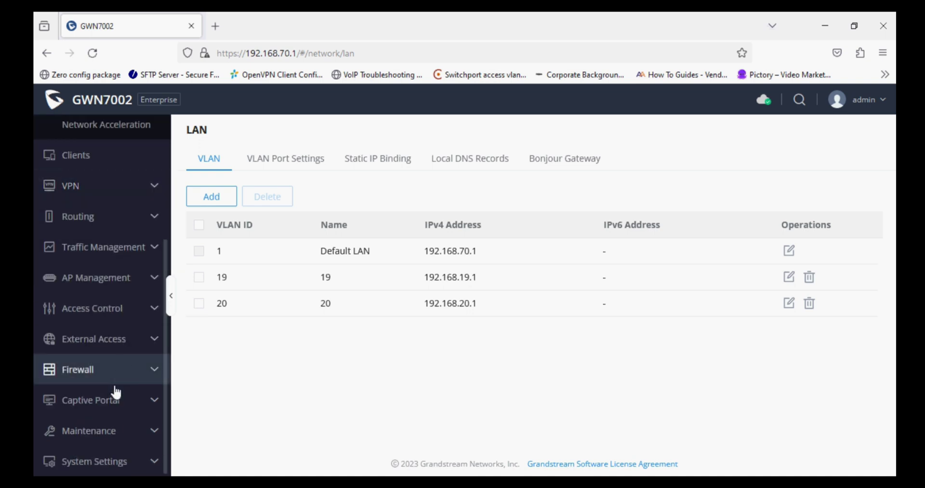
left_click(117, 377)
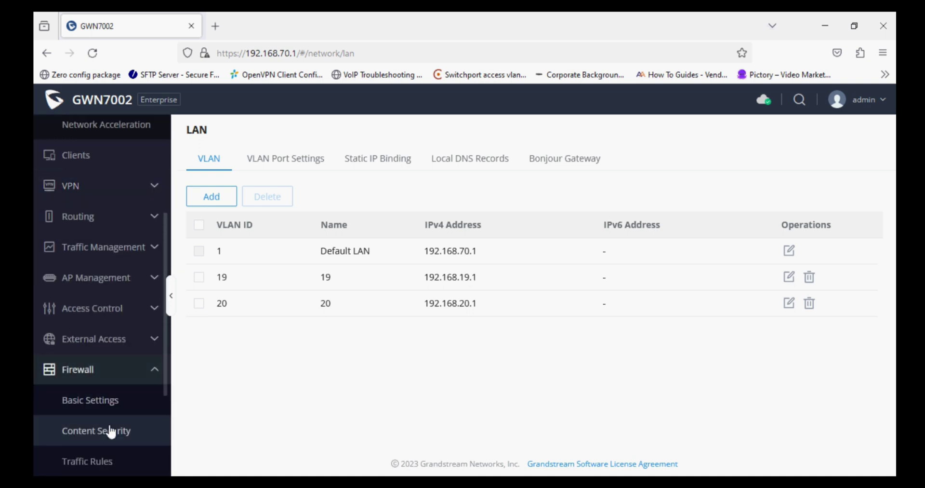
scroll(111, 430, "down", 3)
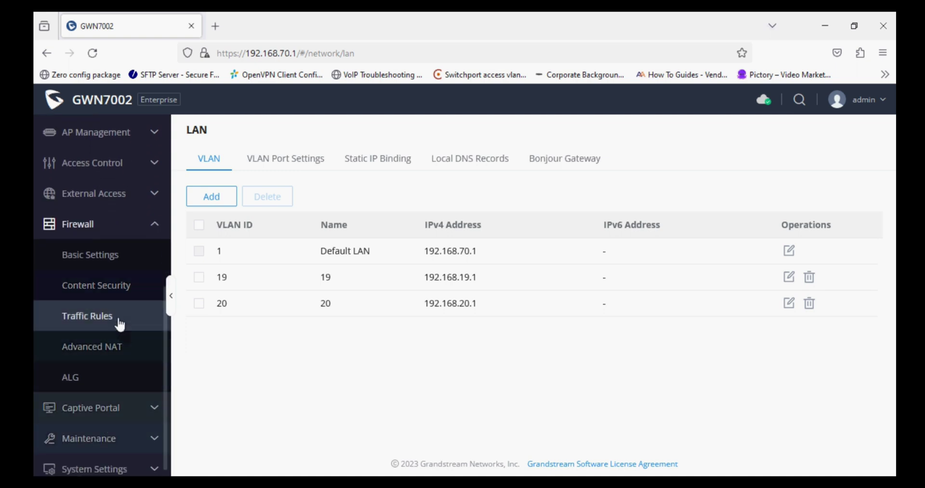
left_click(118, 317)
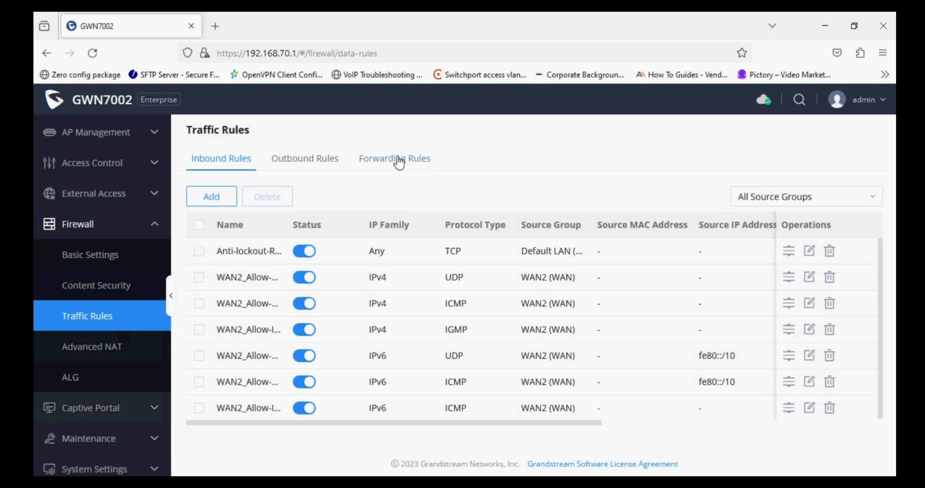
left_click(398, 162)
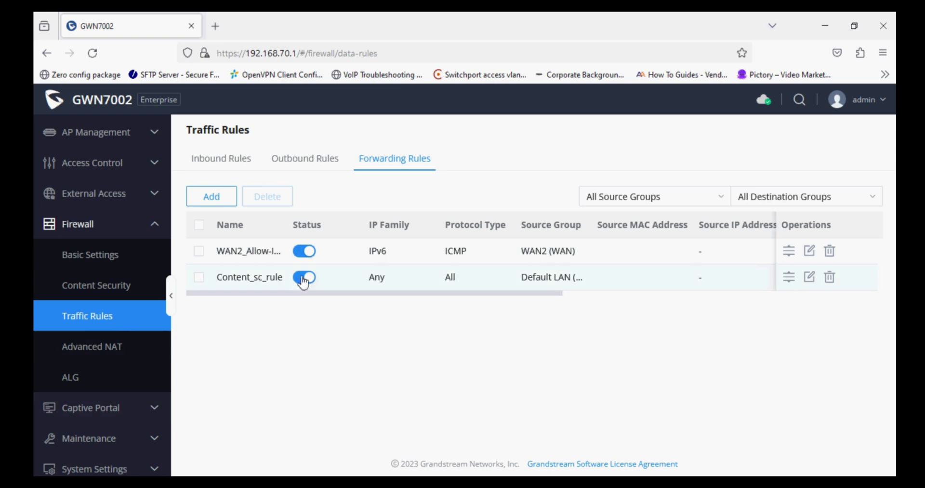
left_click(308, 276)
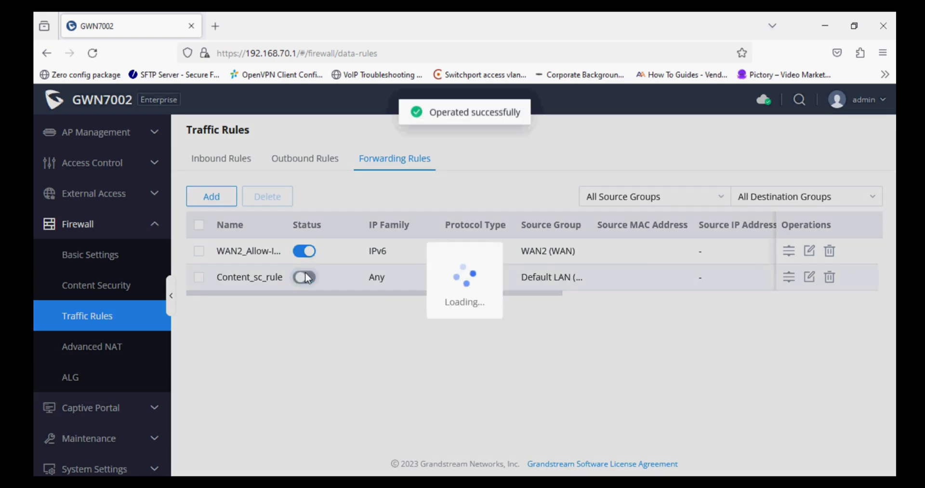
key("alt+Tab")
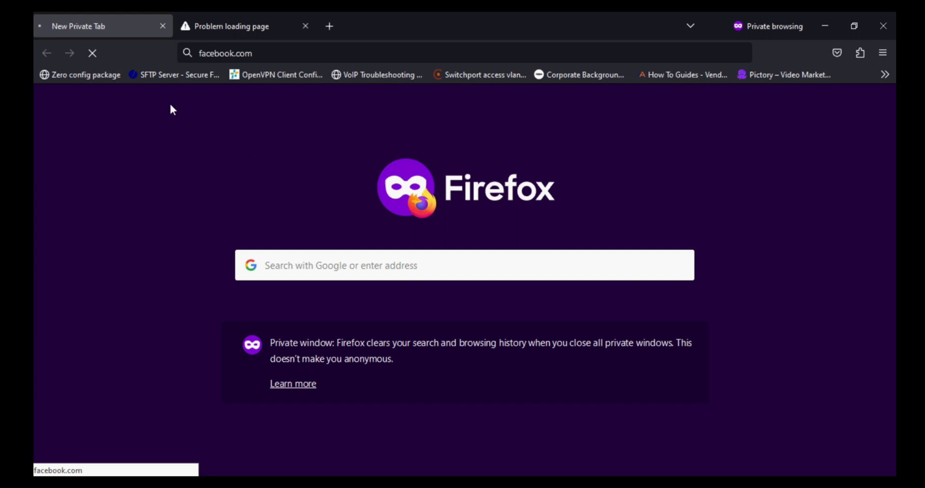
- With the rule disabled, reload facebook.com and retry youtube.com in the failed tab
left_click(266, 57)
key("Return")
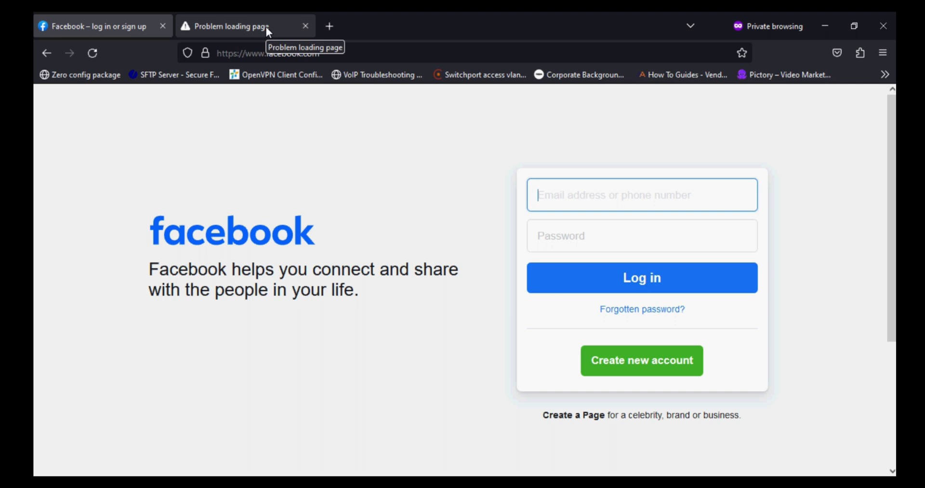
left_click(267, 28)
left_click(339, 51)
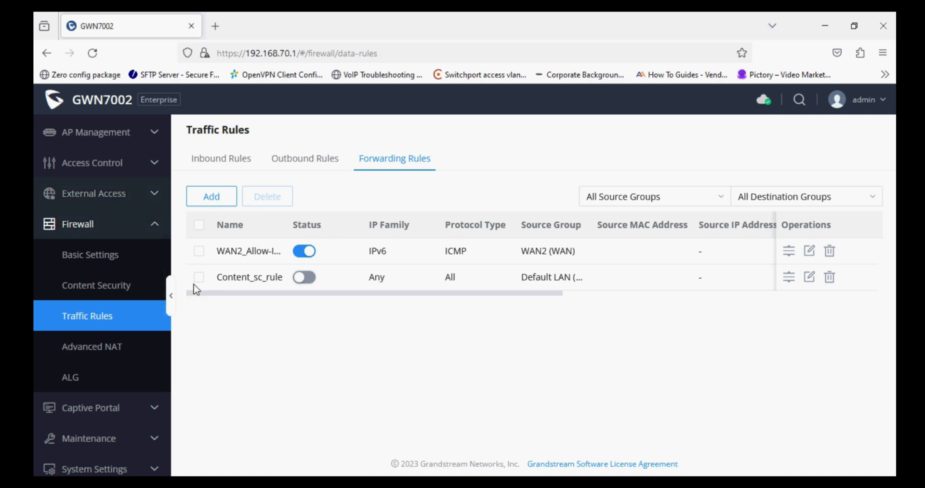
- Review the Default LAN's Preferred DNS Server and the Network Acceleration settings
scroll(88, 274, "up", 4)
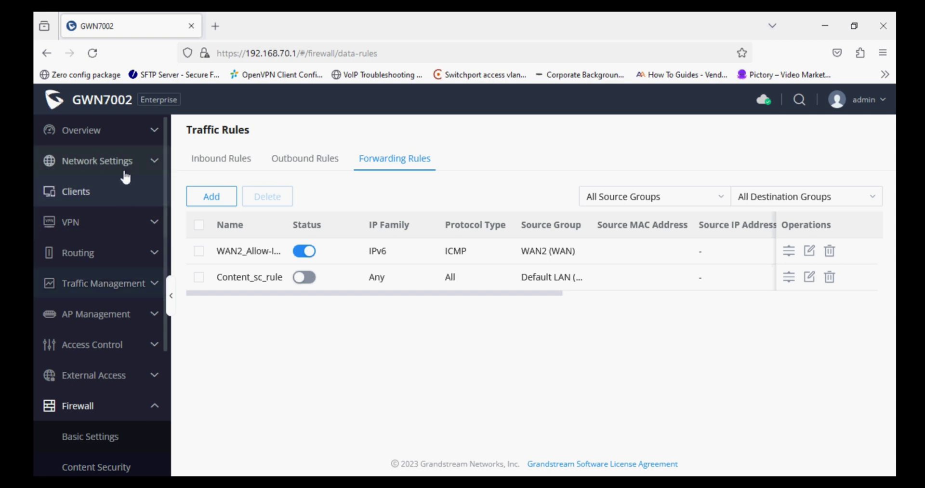
left_click(123, 162)
left_click(93, 266)
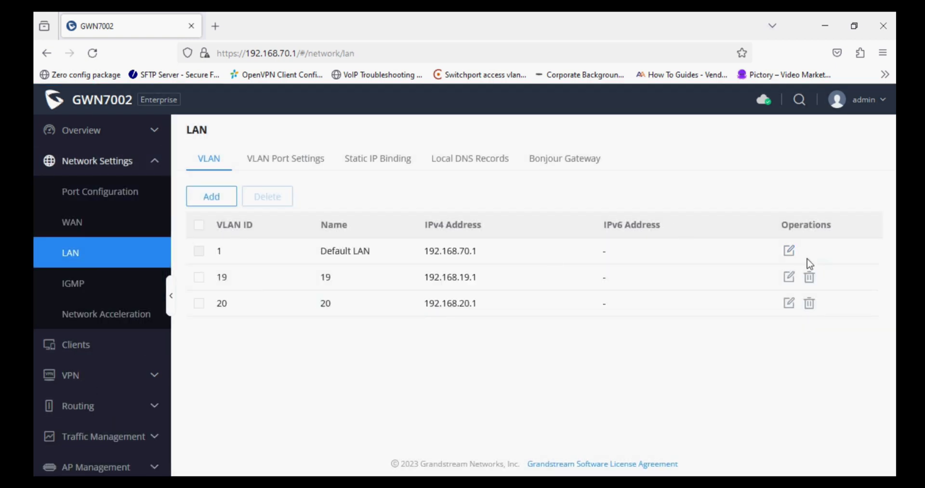
left_click(789, 250)
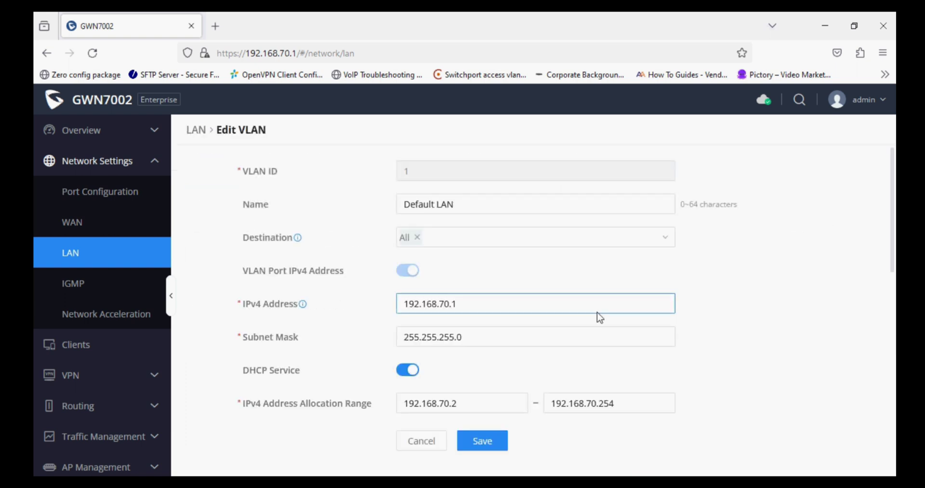
scroll(600, 317, "down", 6)
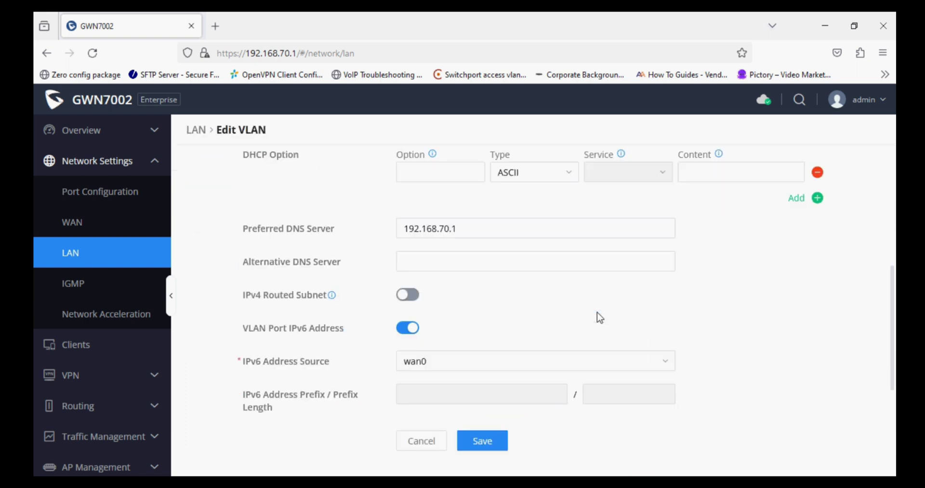
left_click(475, 231)
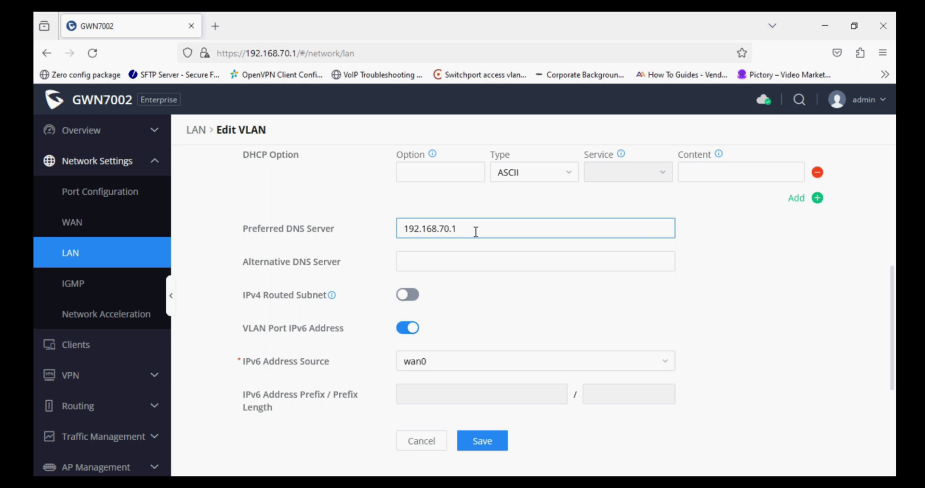
left_click_drag(475, 231, 392, 222)
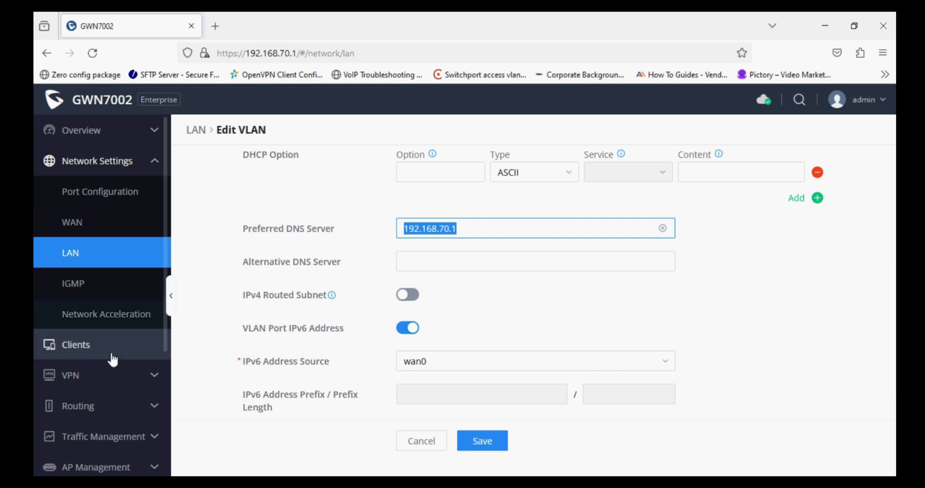
left_click(127, 318)
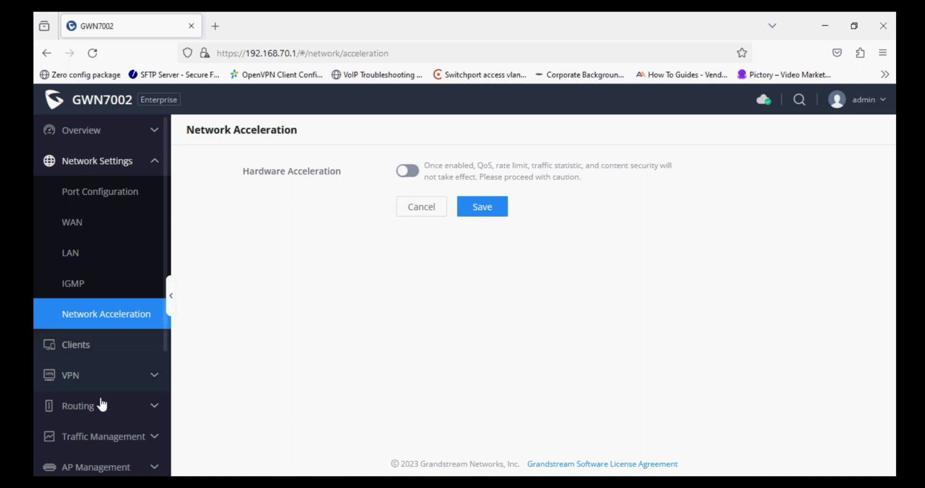
scroll(100, 406, "down", 4)
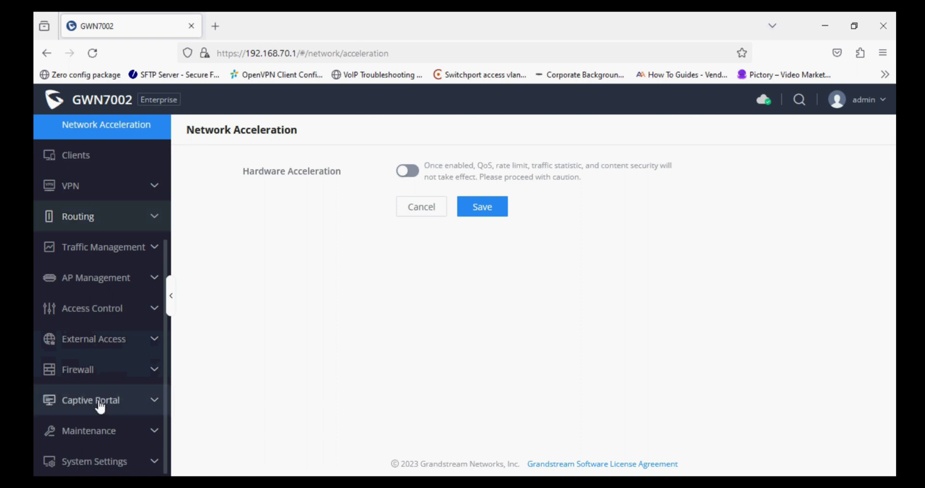
- Re-enable Content_sc_rule under Firewall > Traffic Rules > Forwarding Rules
left_click(102, 374)
left_click(87, 461)
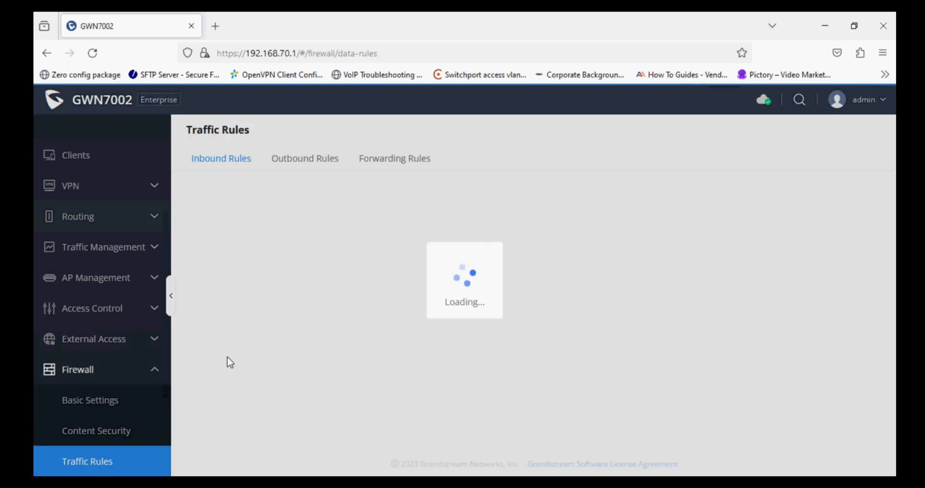
left_click(398, 162)
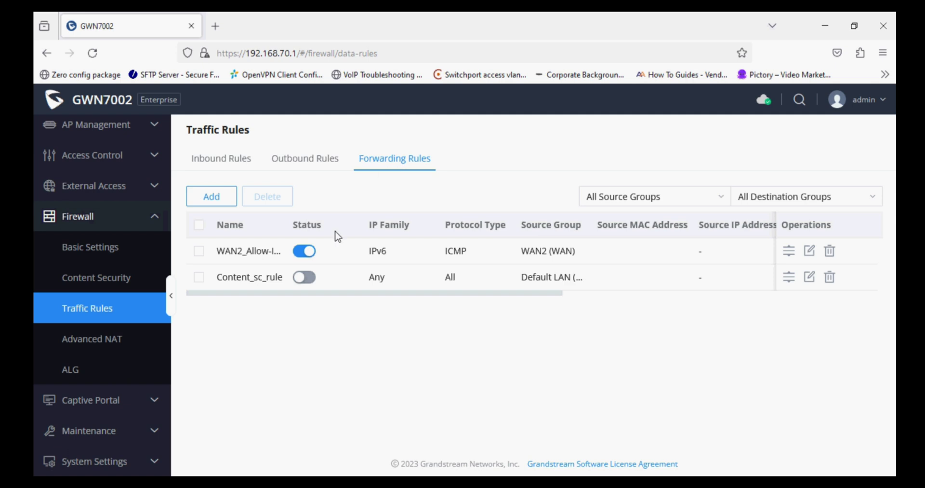
left_click(305, 283)
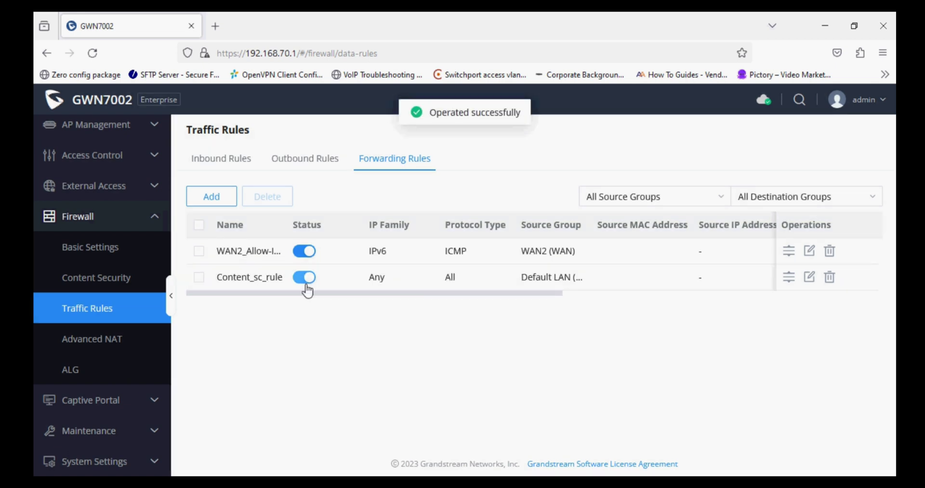
- Back in the private window, reload the YouTube tab and then the Facebook tab
key("alt+Tab")
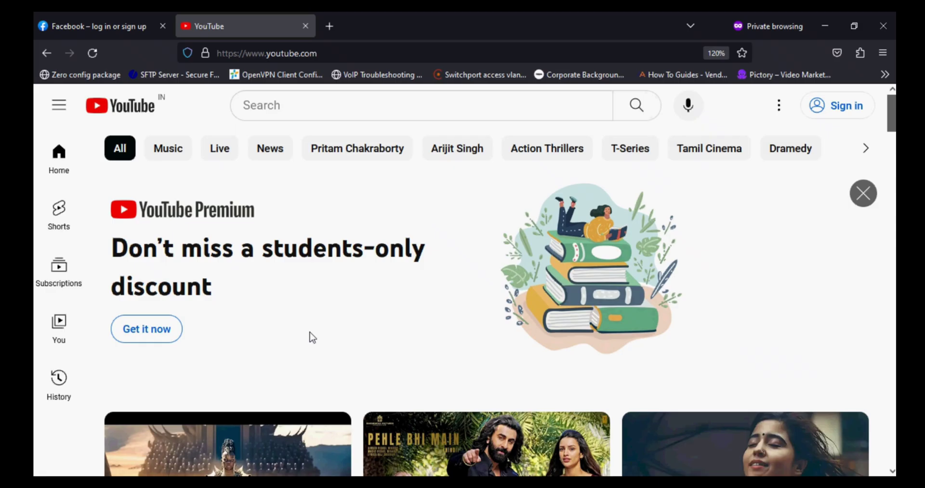
left_click(93, 54)
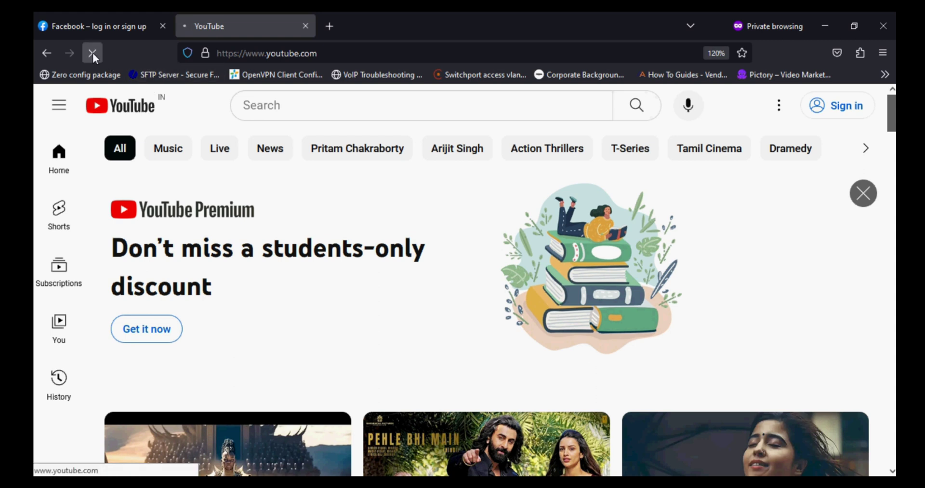
left_click(95, 29)
left_click(93, 54)
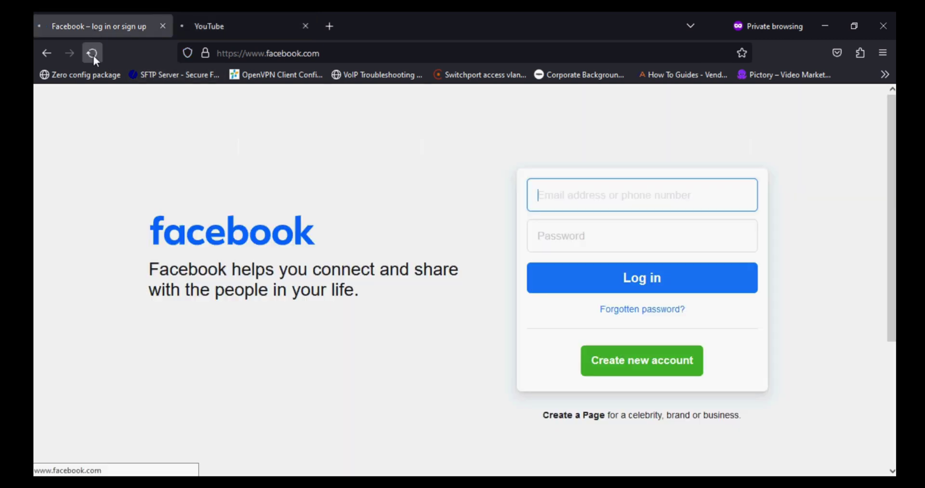